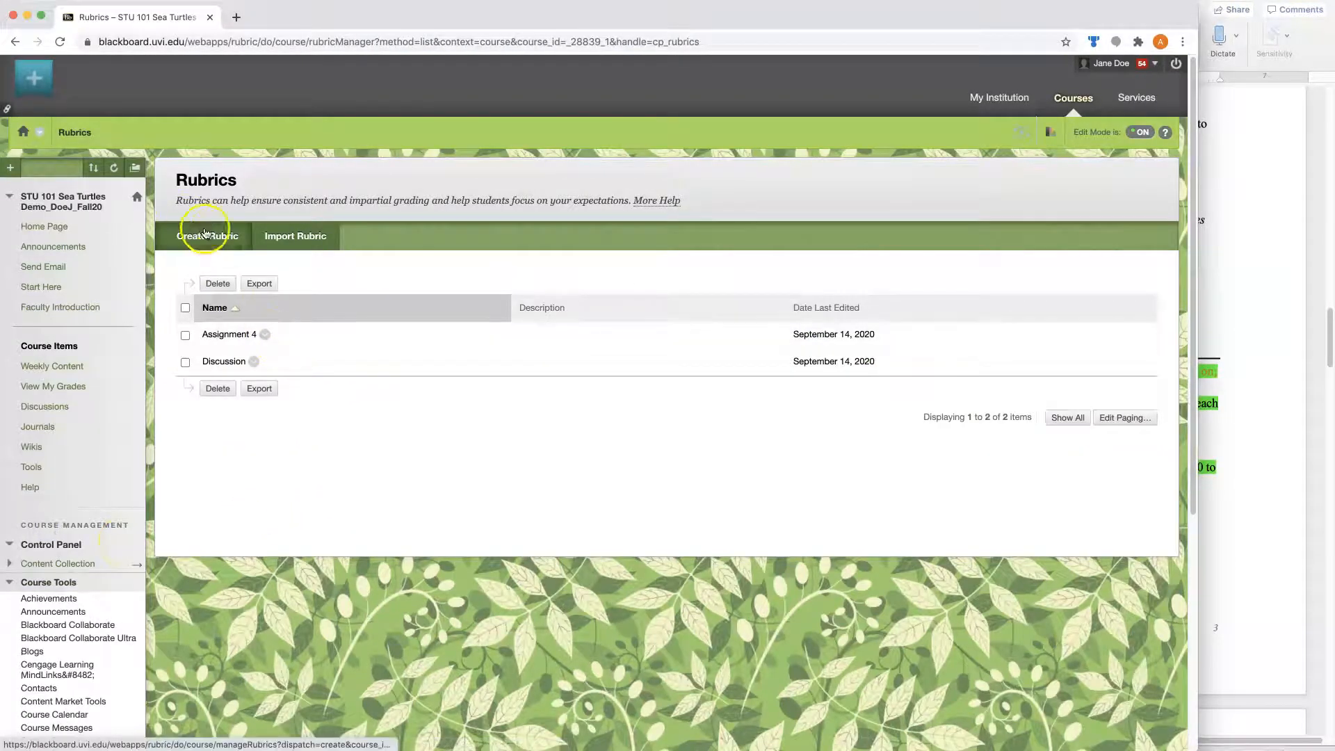
- Copy the Assignment 4 rubric and open the copy for editing
click(266, 337)
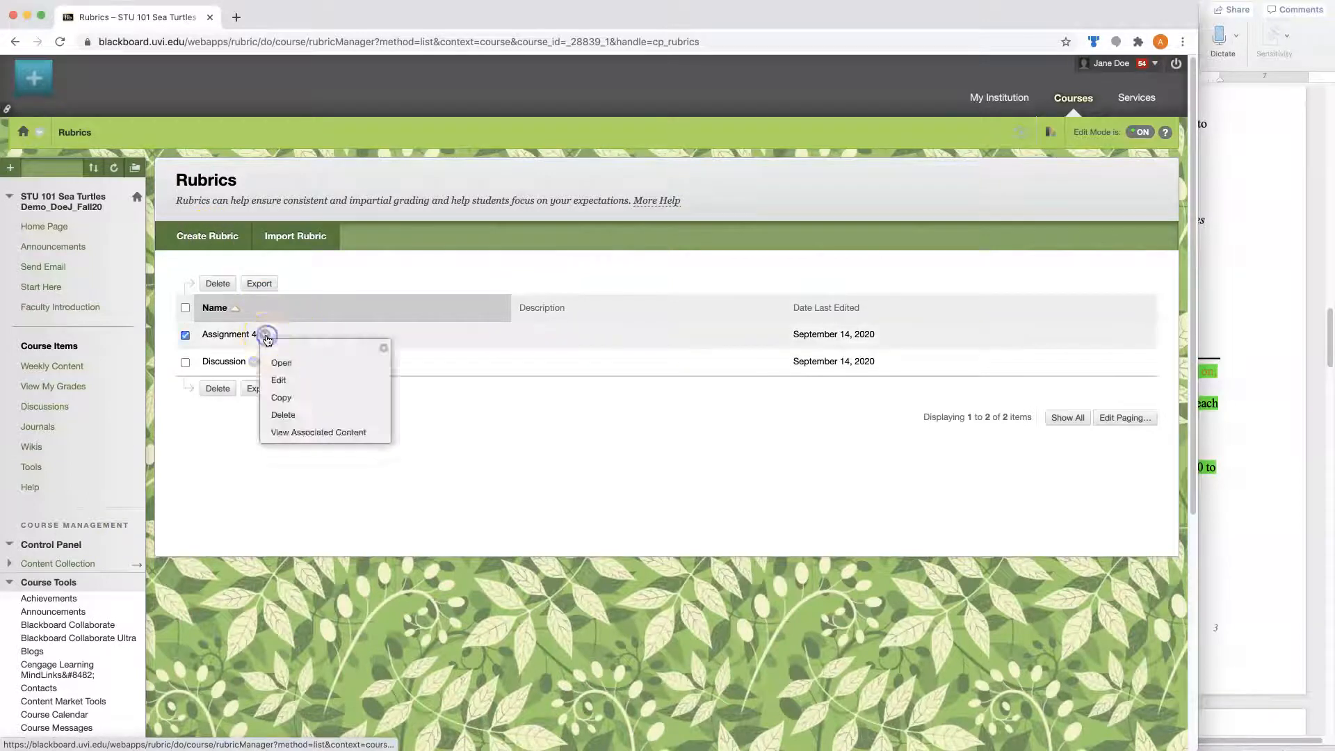
click(279, 402)
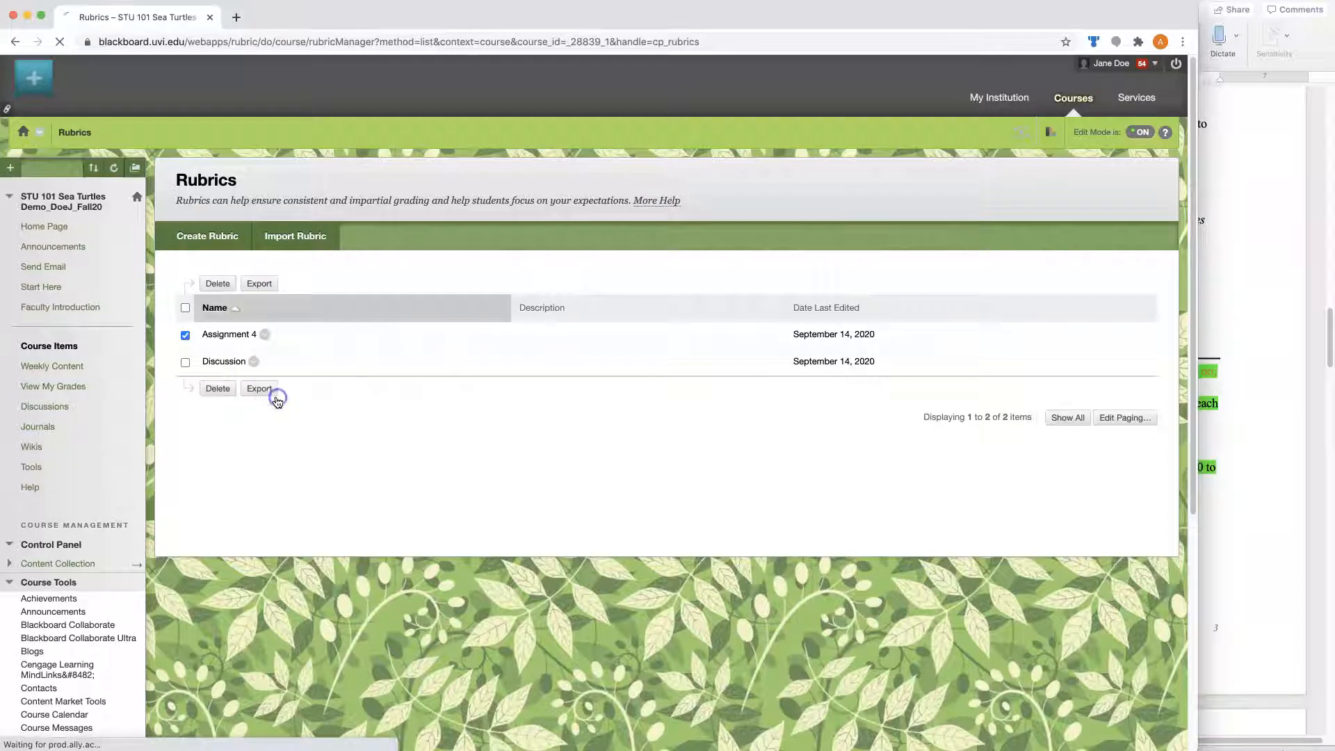
click(298, 388)
click(308, 435)
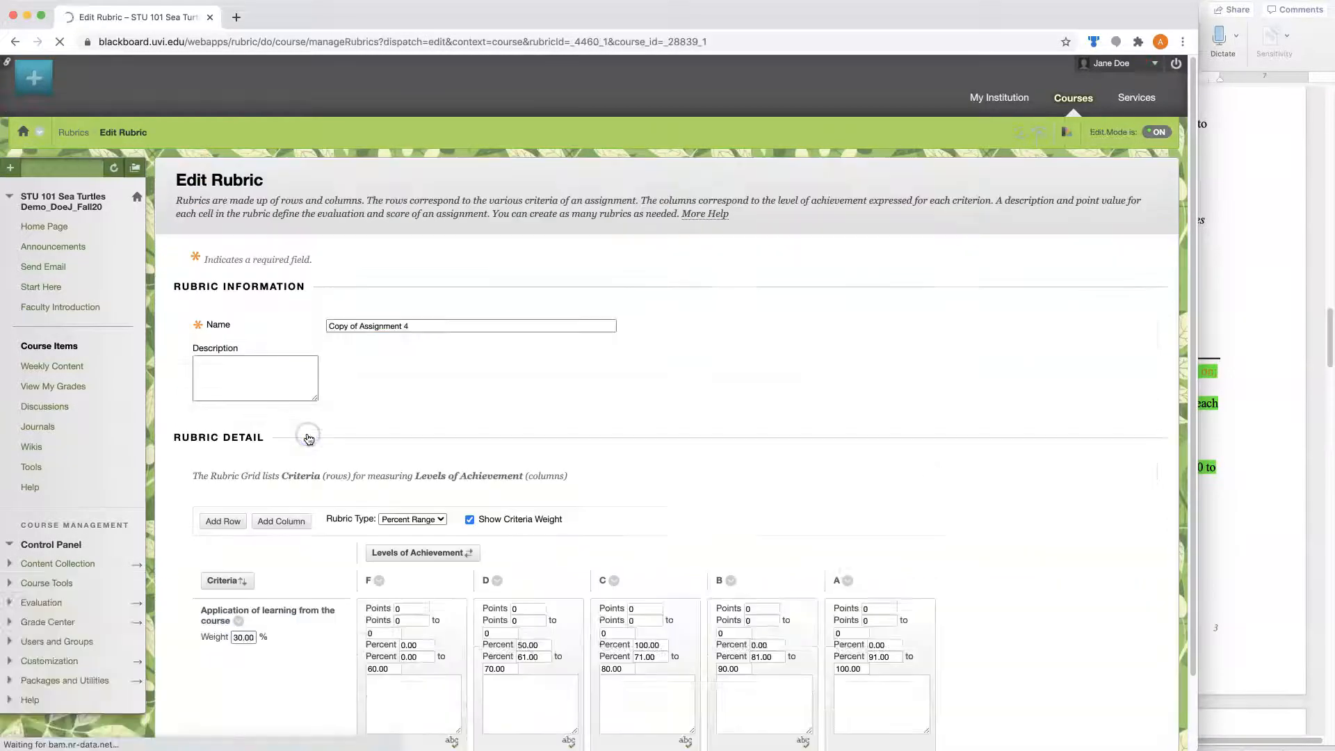
- Check the Assignment 1.1 grading criteria in the Word design document and add a fifth criteria row to the rubric in Blackboard
scroll(996, 491, down, 5)
scroll(996, 492, down, 2)
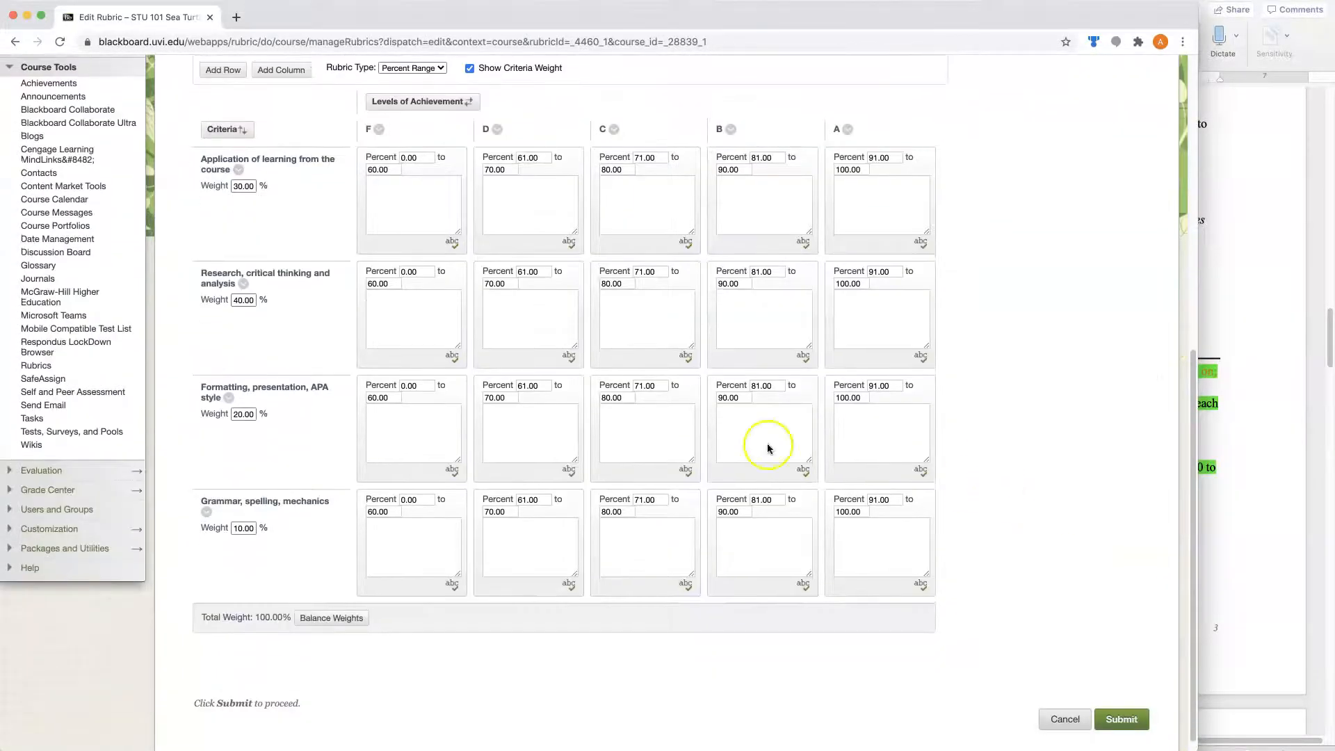
click(1227, 507)
scroll(1132, 530, down, 3)
scroll(1131, 525, down, 1)
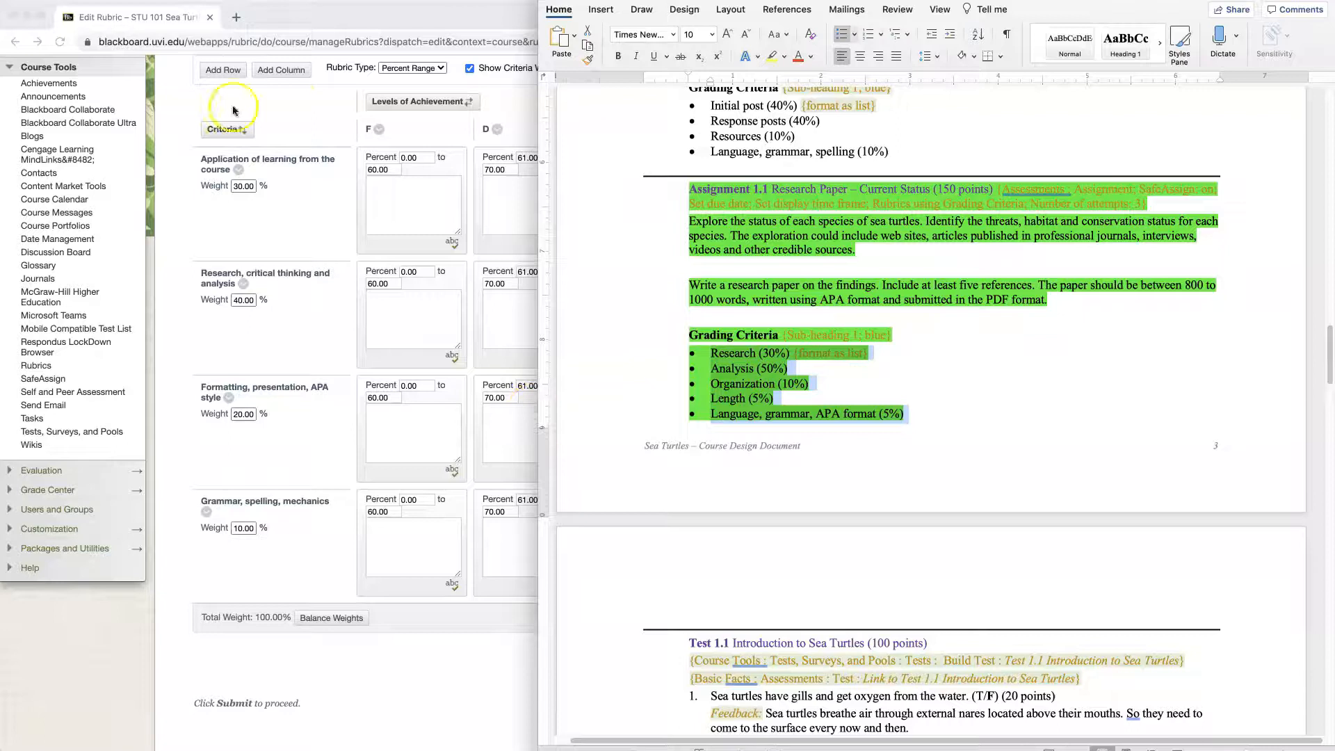
click(292, 102)
click(233, 77)
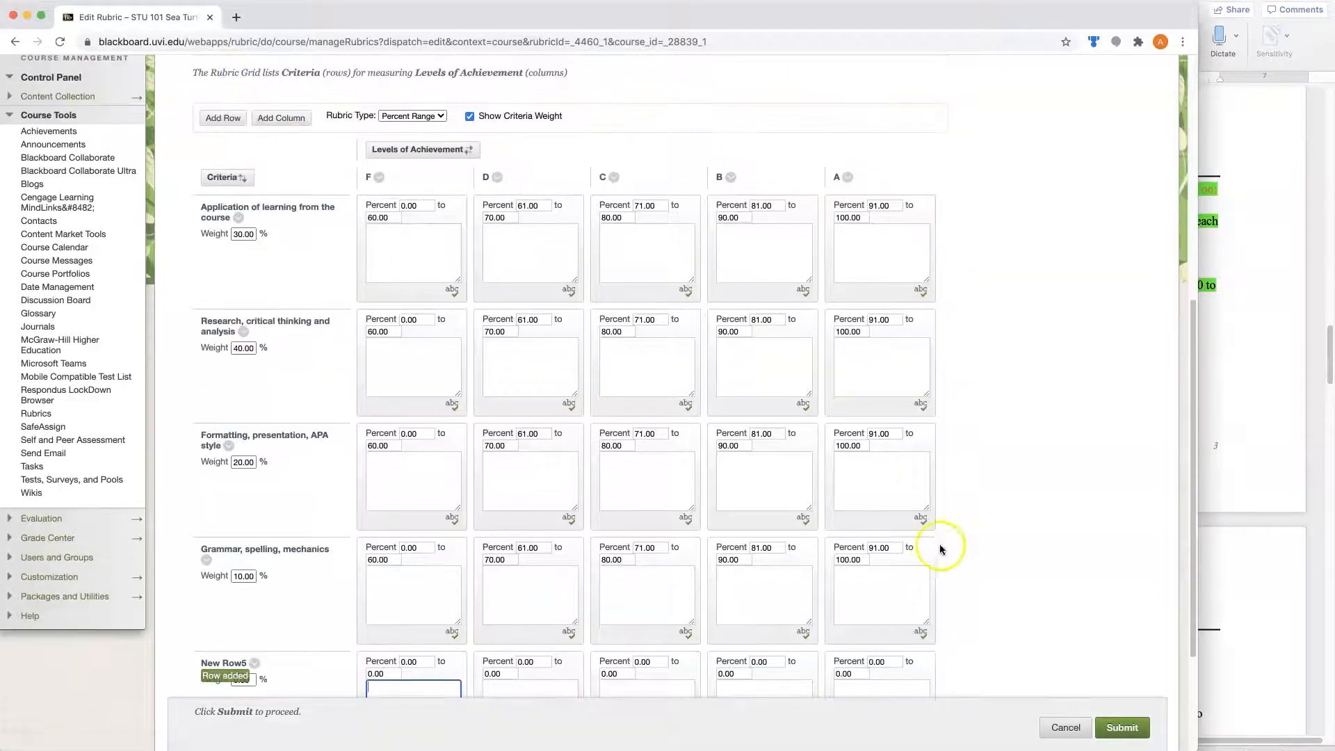
- Set the new row's percent ranges to F 0–60, D 61–70, C 71–80, B 81–90 and A 91–100
scroll(765, 539, down, 3)
double_click(373, 554)
text(60.00)
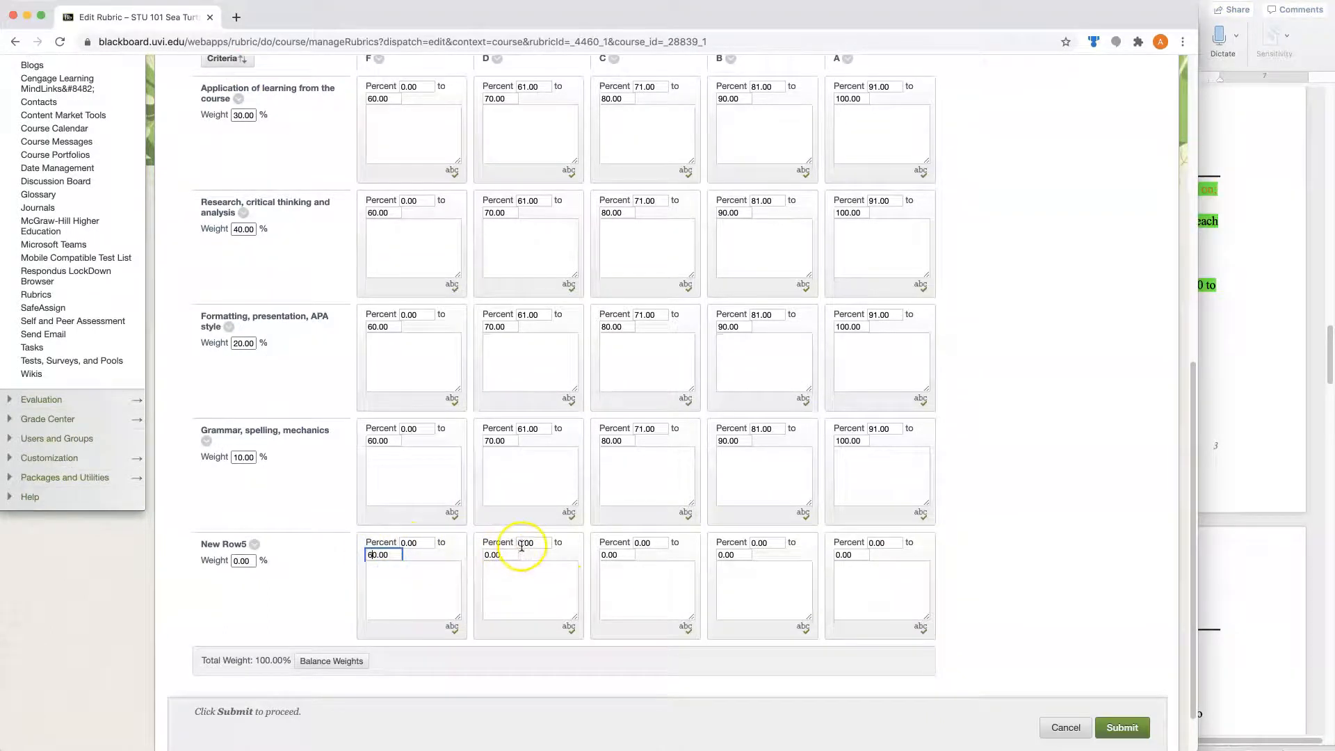
click(518, 543)
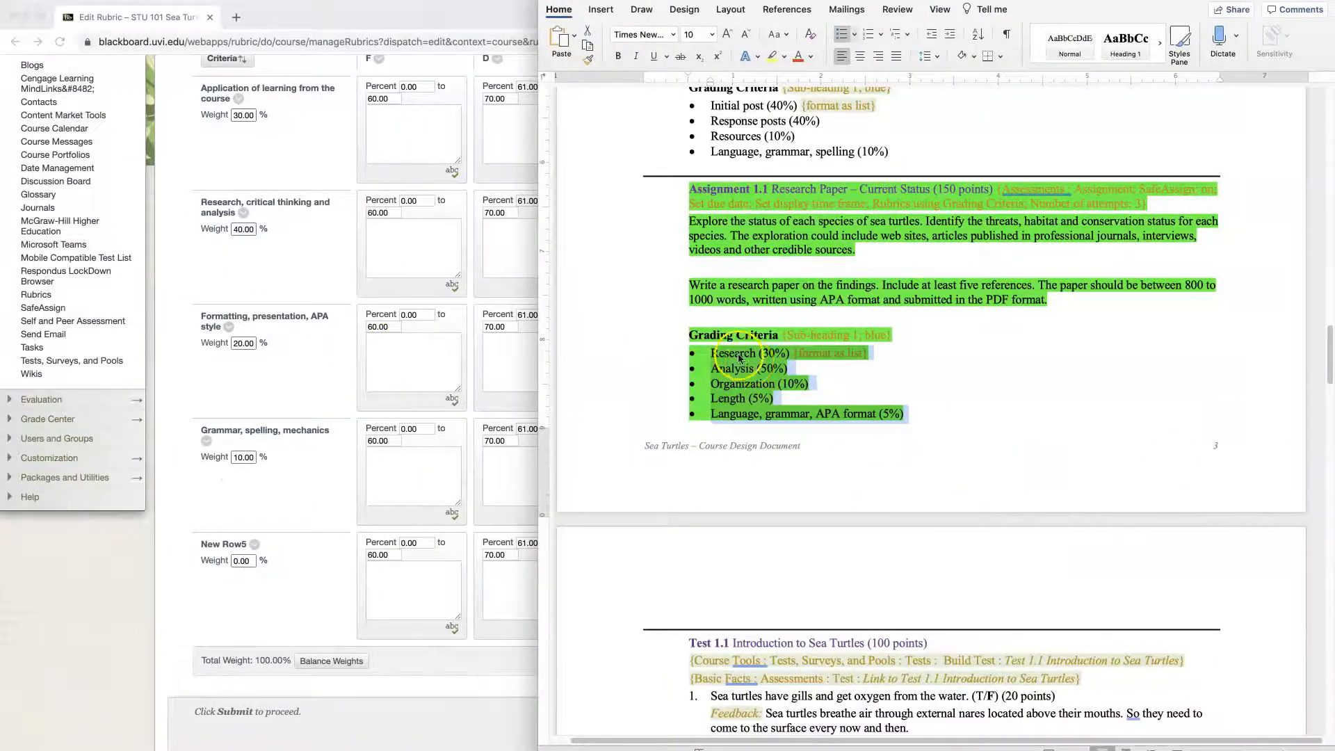
- Rename the five rubric criteria, in order, as Research, Analysis, Organization, Length, and Language, grammar, APA format, following the Word document
click(229, 146)
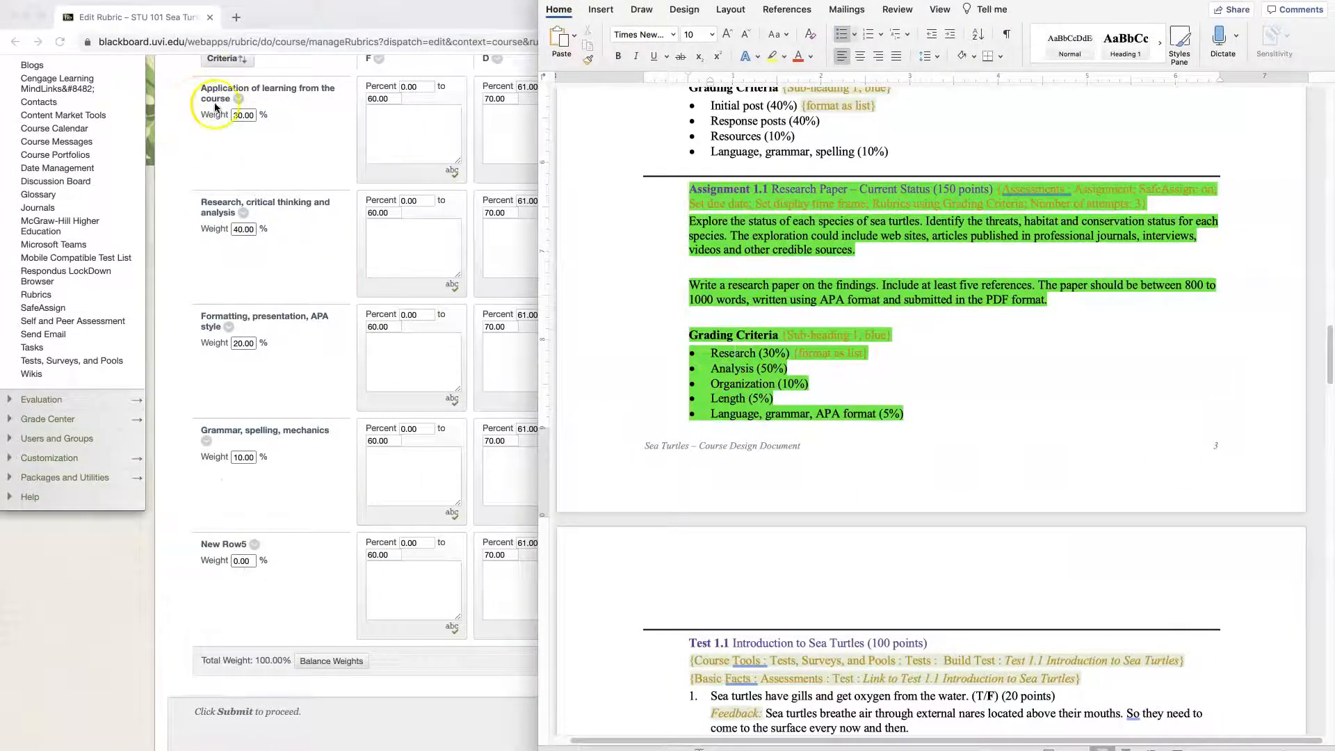
double_click(734, 353)
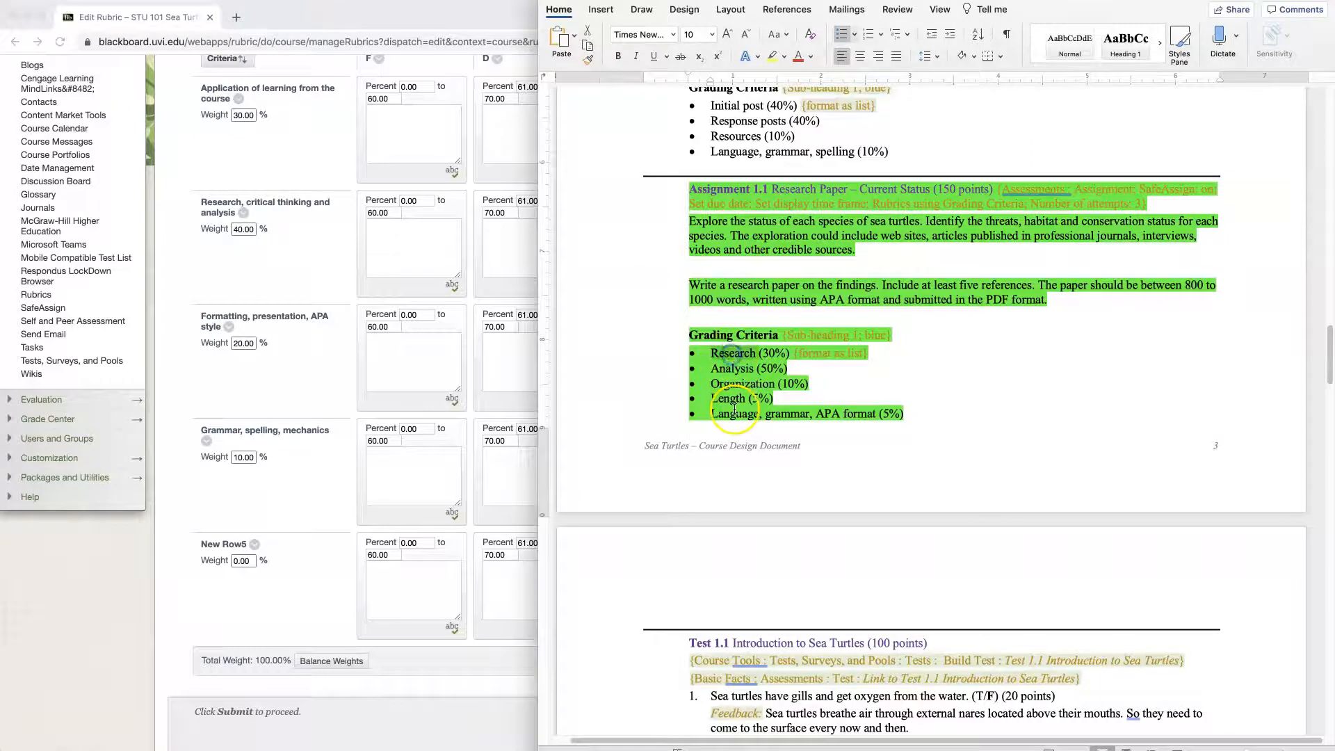
click(239, 100)
click(238, 99)
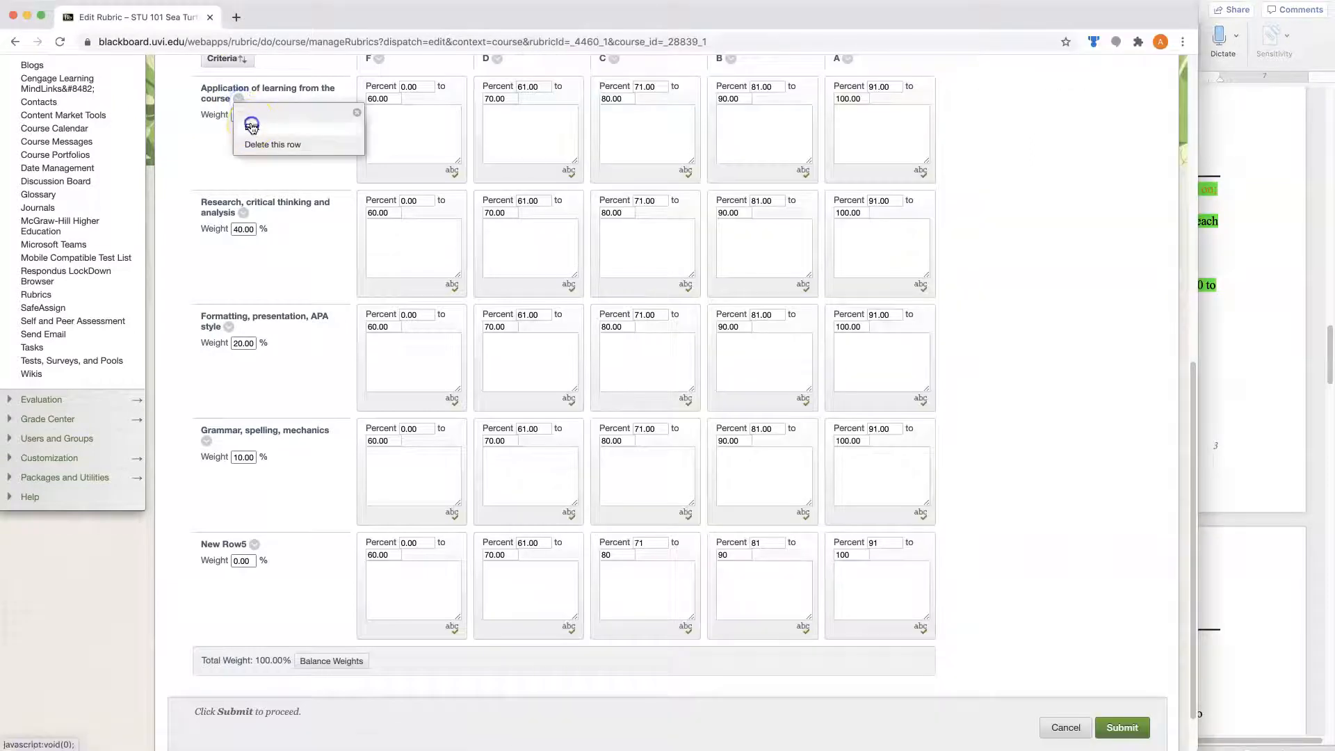
click(249, 123)
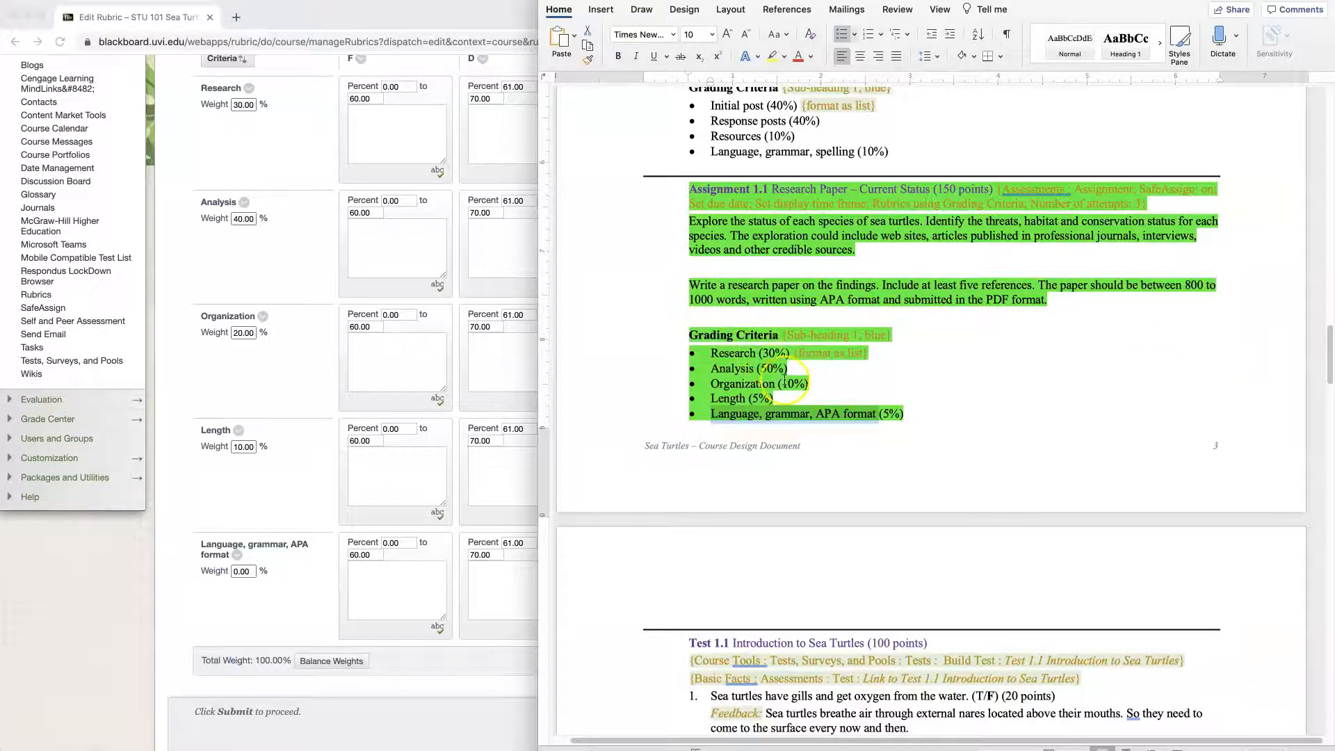
- Set the criteria weights to 50% for Analysis, 10% for Organization, and 5% each for Length and Language, grammar, APA format
click(292, 147)
click(1219, 327)
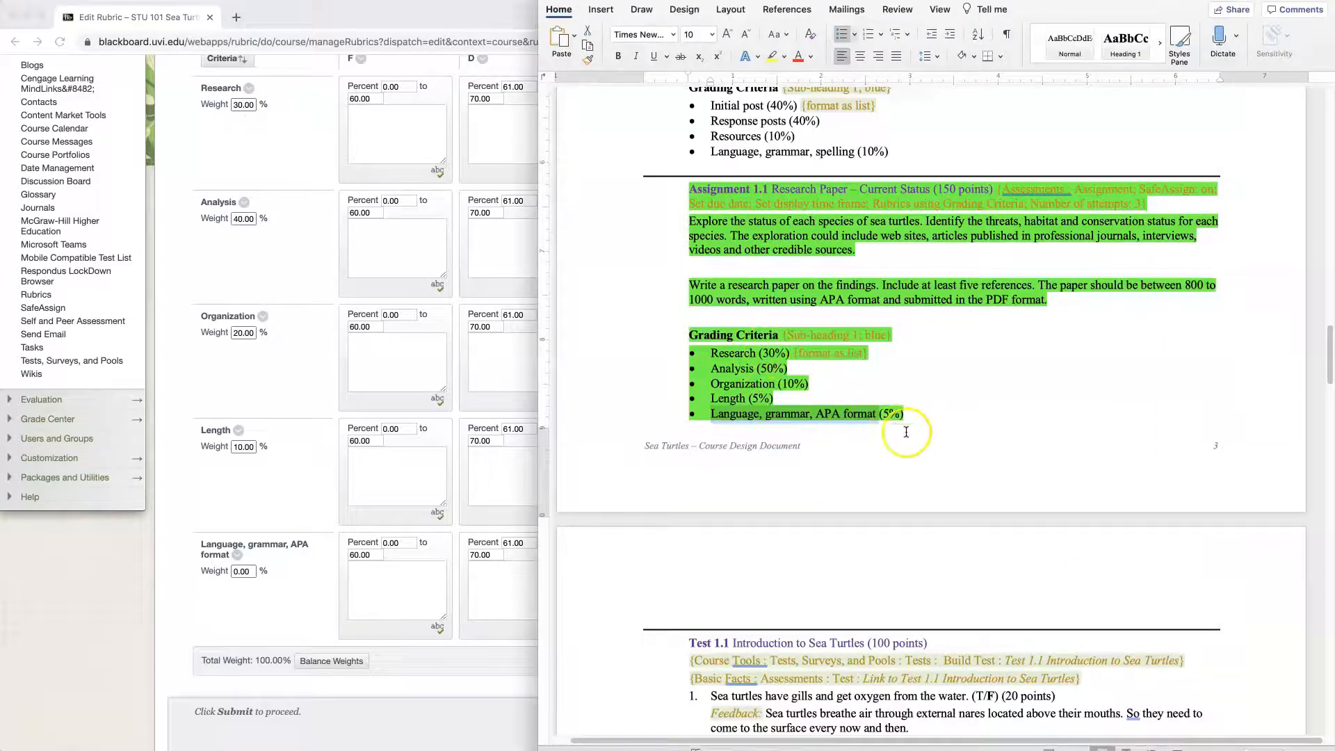
click(241, 221)
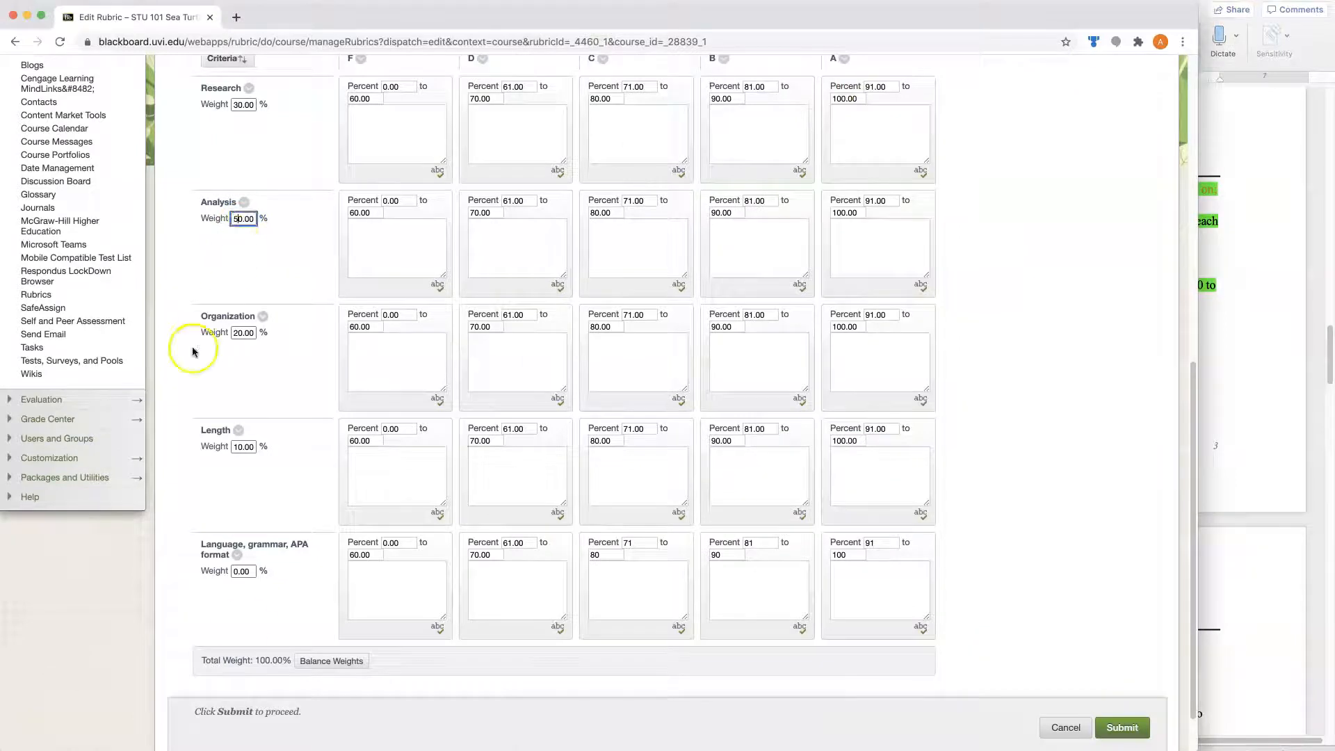
click(278, 664)
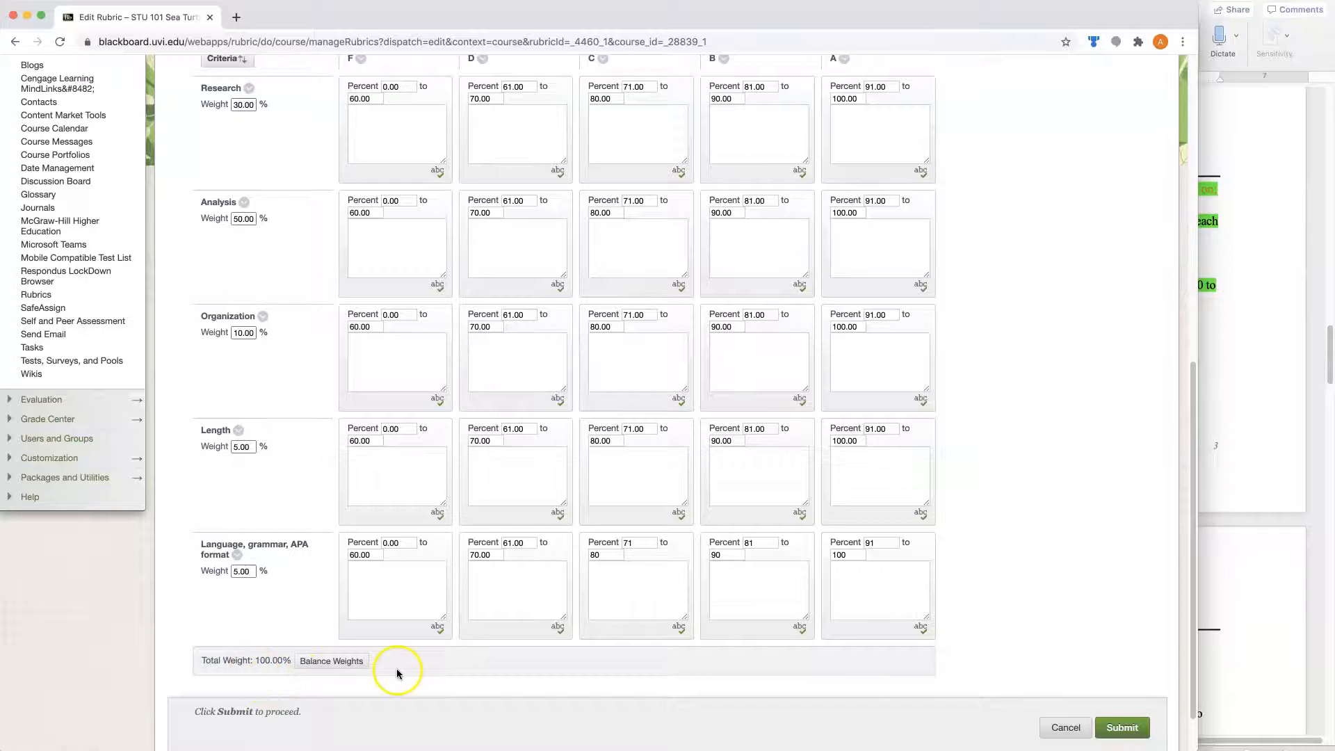
- Rename the copied rubric as Assignment Rubric and submit it
scroll(1124, 334, up, 2)
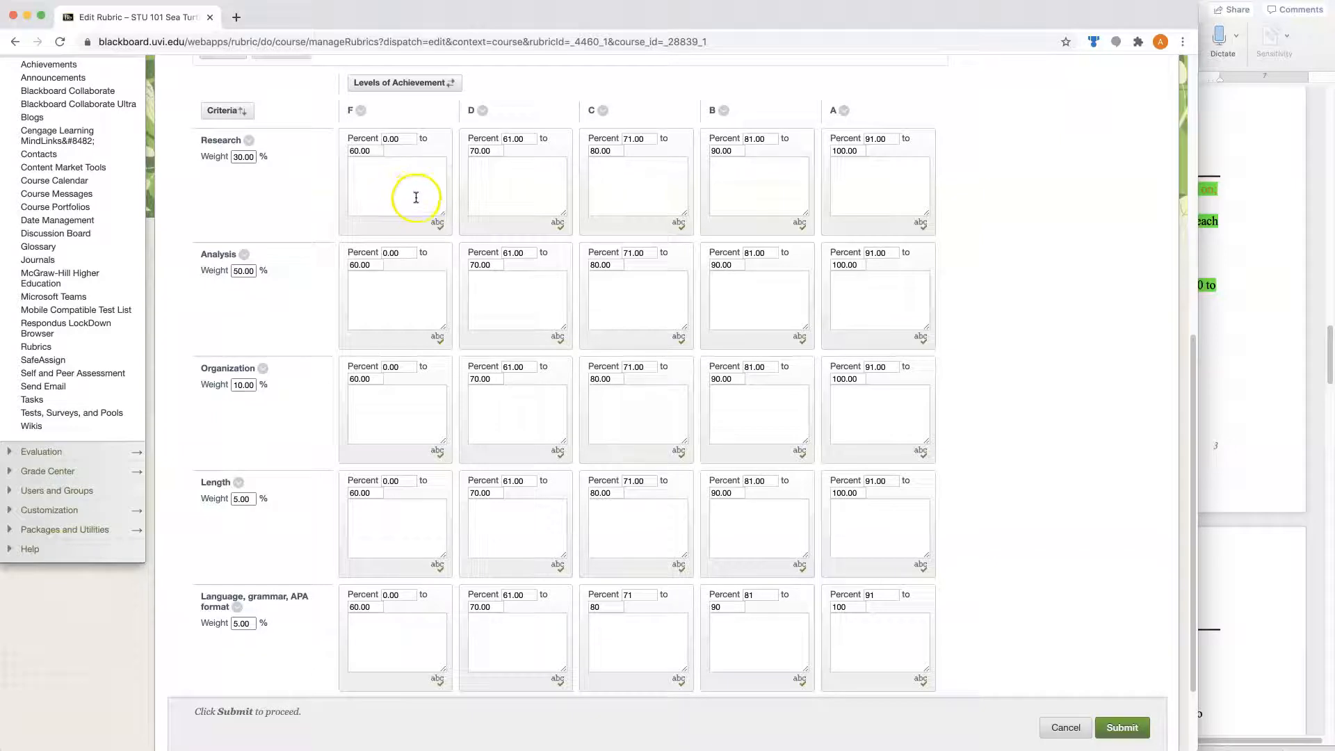
scroll(967, 271, down, 3)
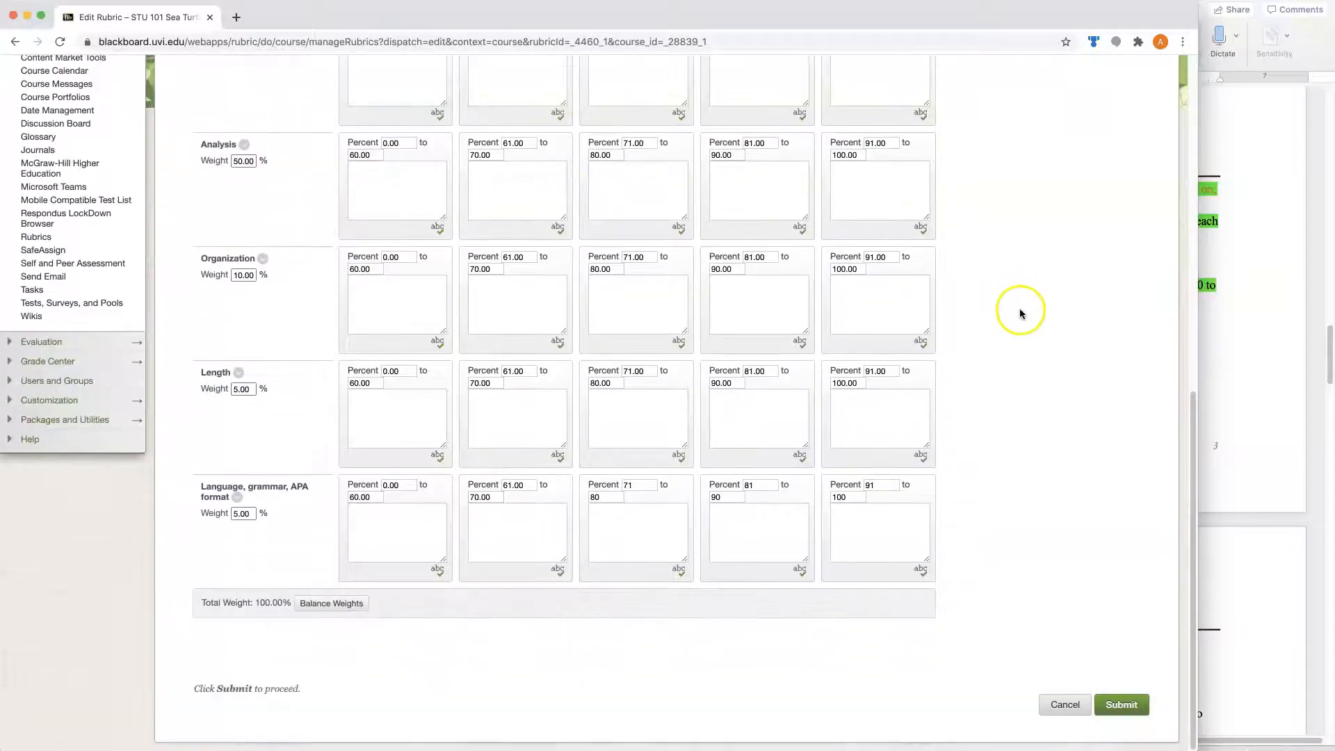
click(1129, 706)
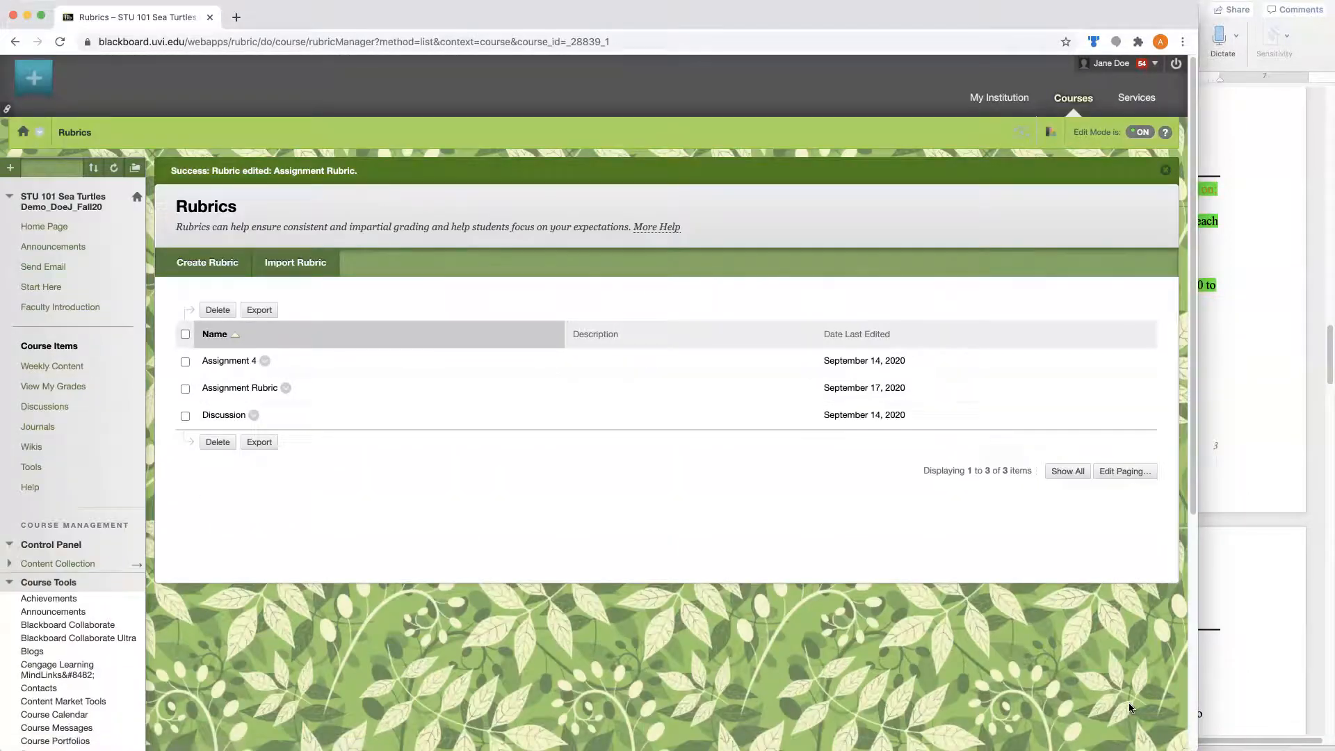
- Start a new assignment in the Week 1 Introduction to Sea Turtles folder of Weekly Content
click(51, 366)
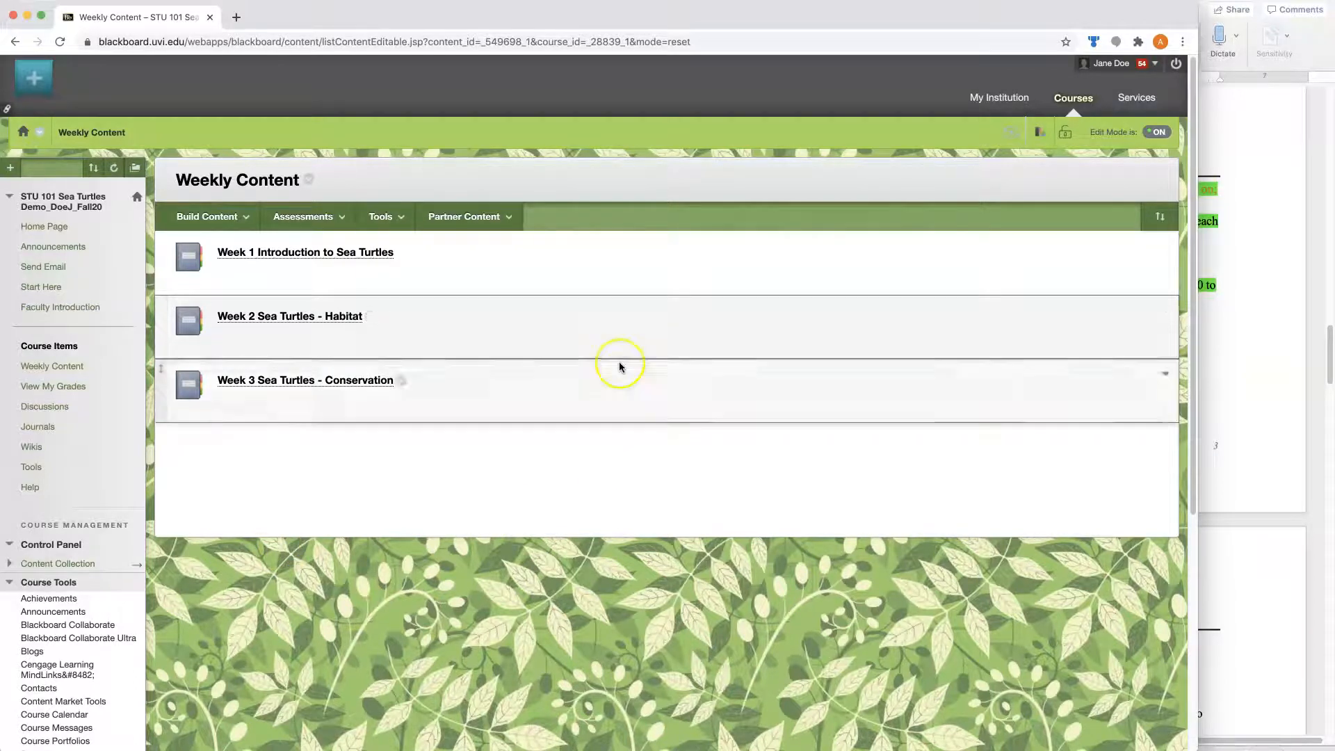
click(331, 253)
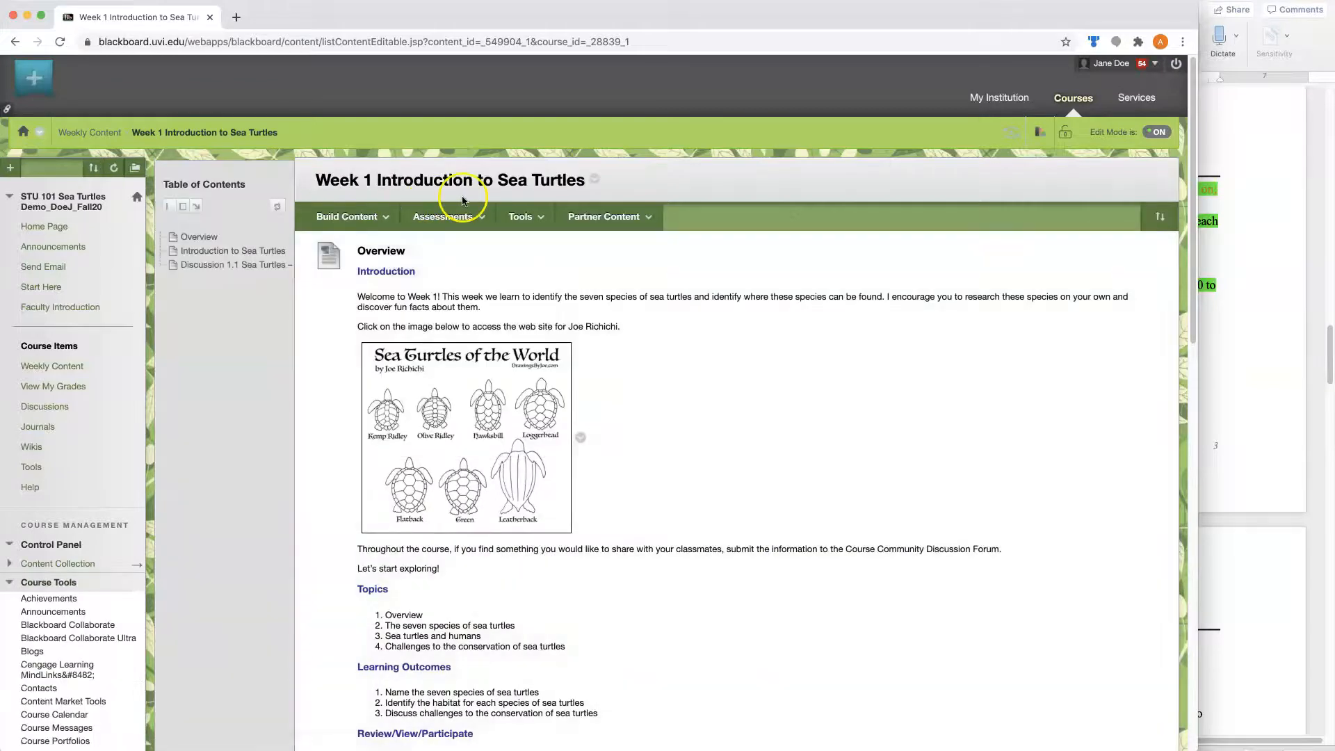
click(446, 217)
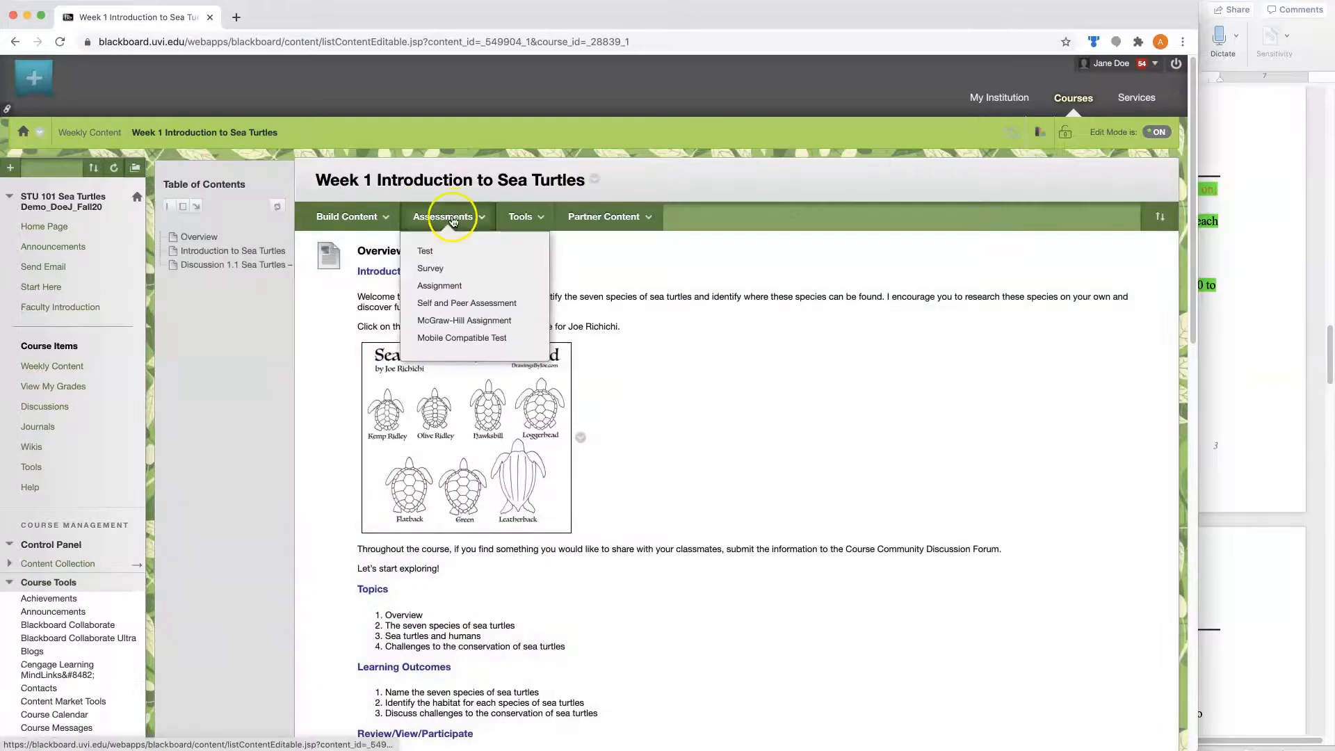
click(426, 289)
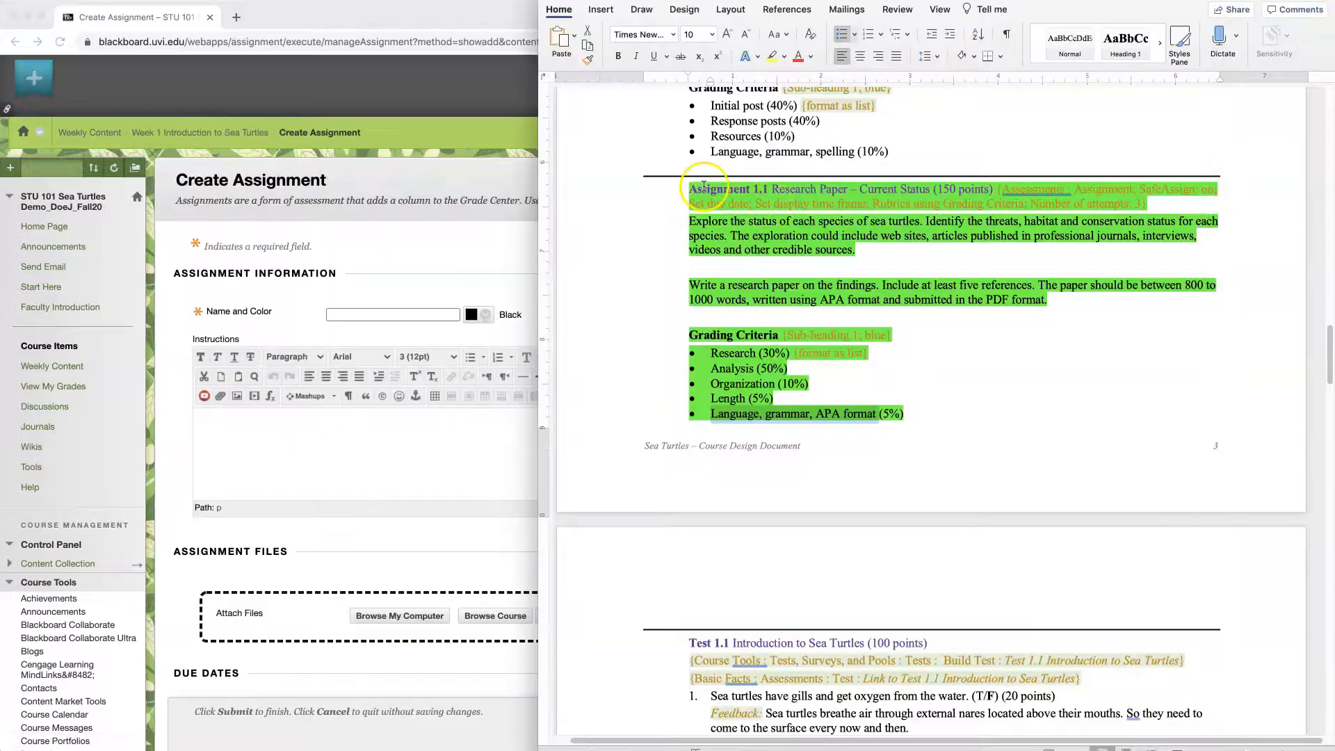
- Copy the Assignment 1.1 Research Paper title, instructions and grading criteria from the Word document into the assignment's name and instructions
click(697, 189)
drag(697, 189, 994, 192)
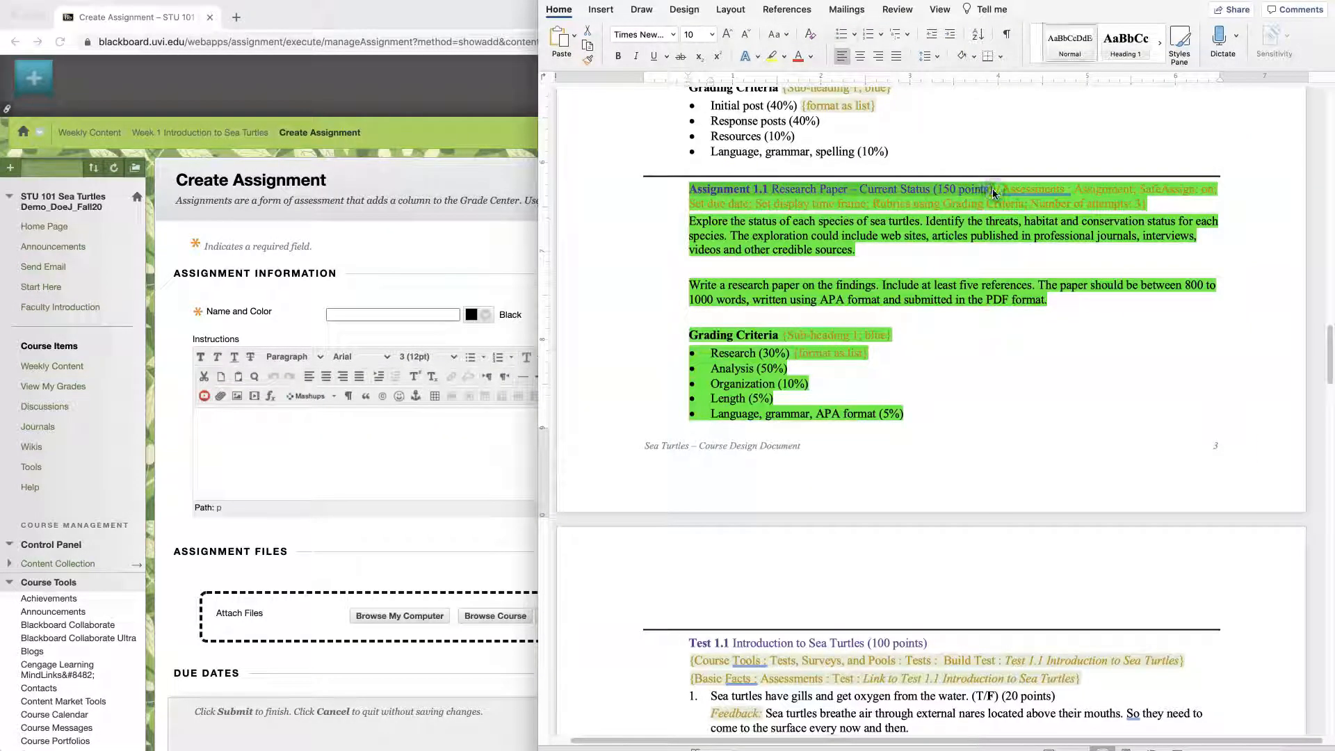
click(351, 315)
key(super+v)
click(1254, 366)
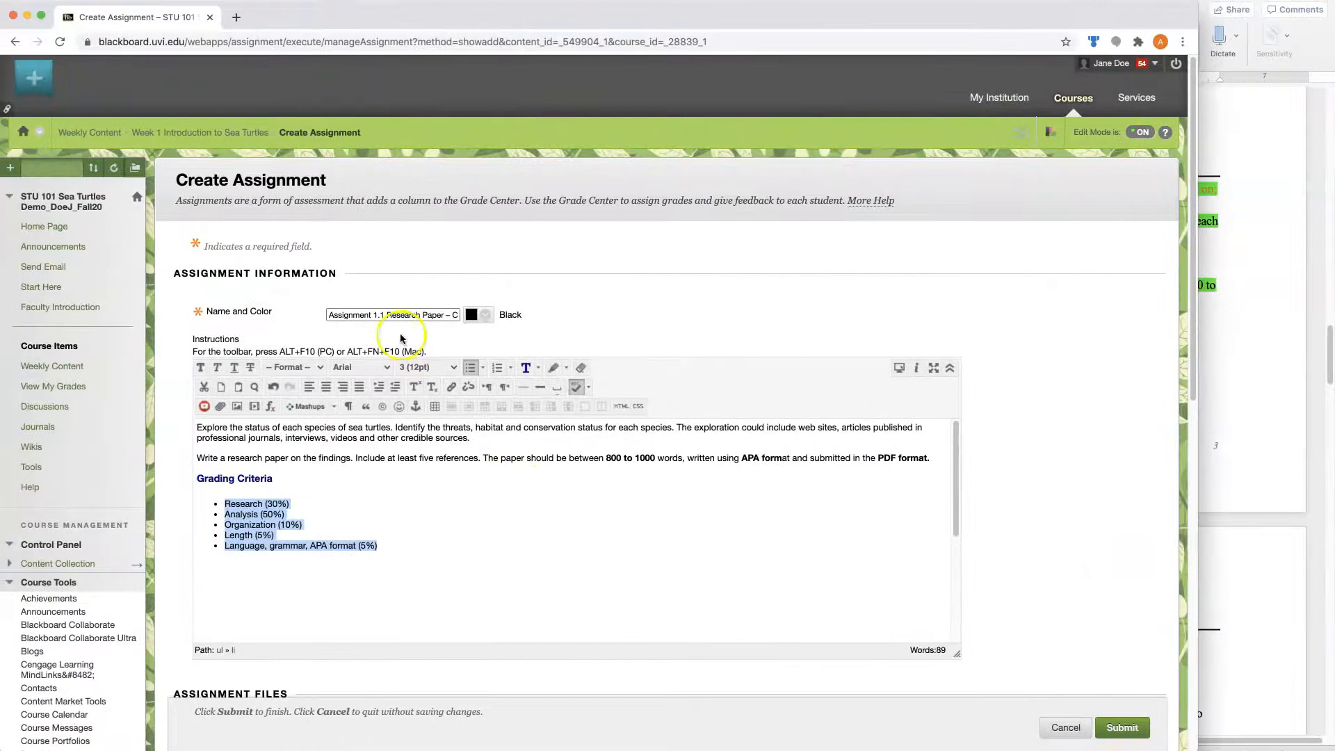
- Set the assignment's due date to 10/08/2020 at 11:59 PM
scroll(1083, 460, down, 7)
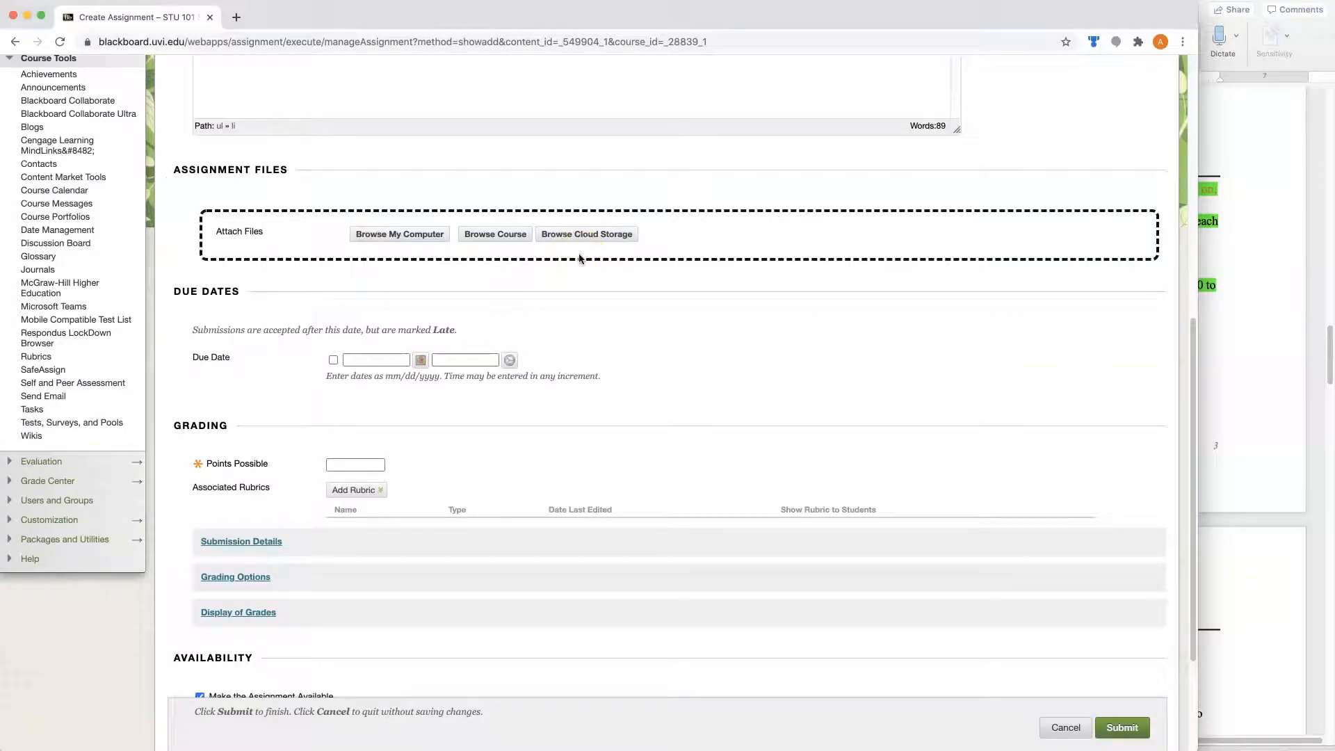
click(461, 240)
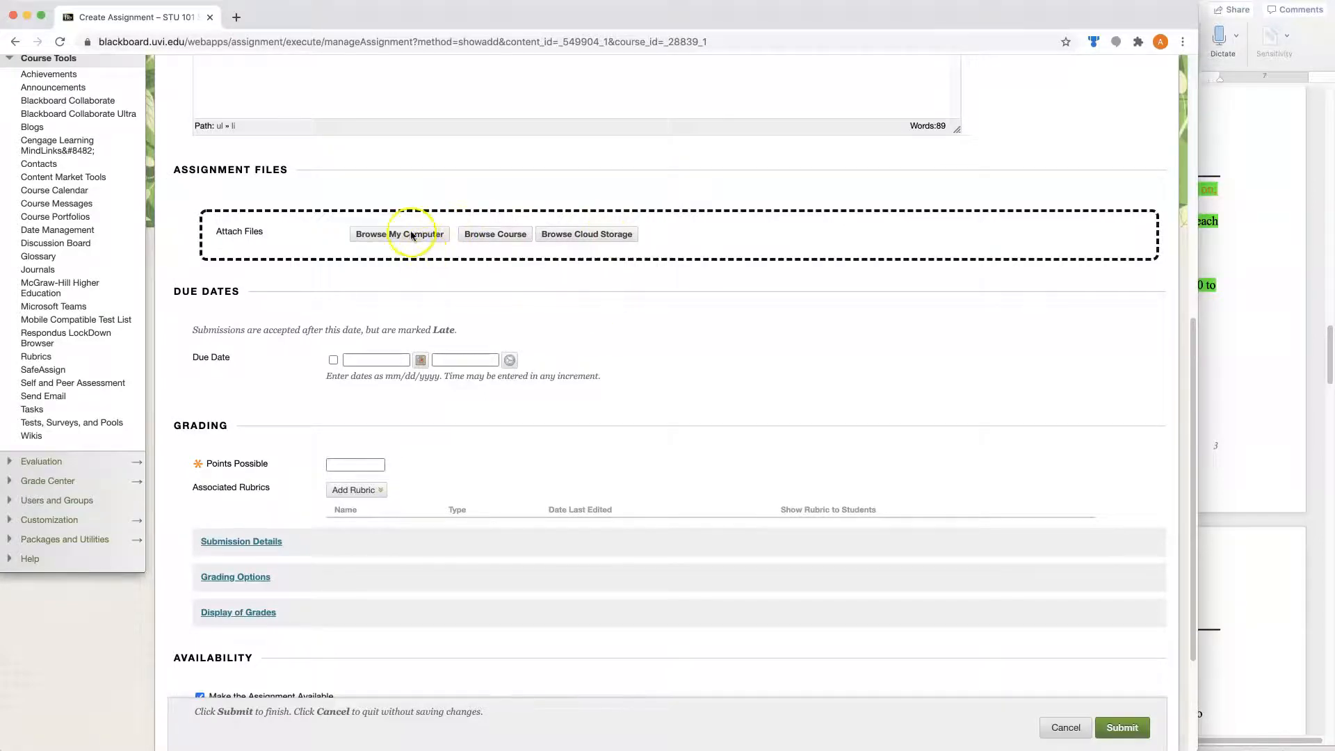
scroll(845, 389, down, 2)
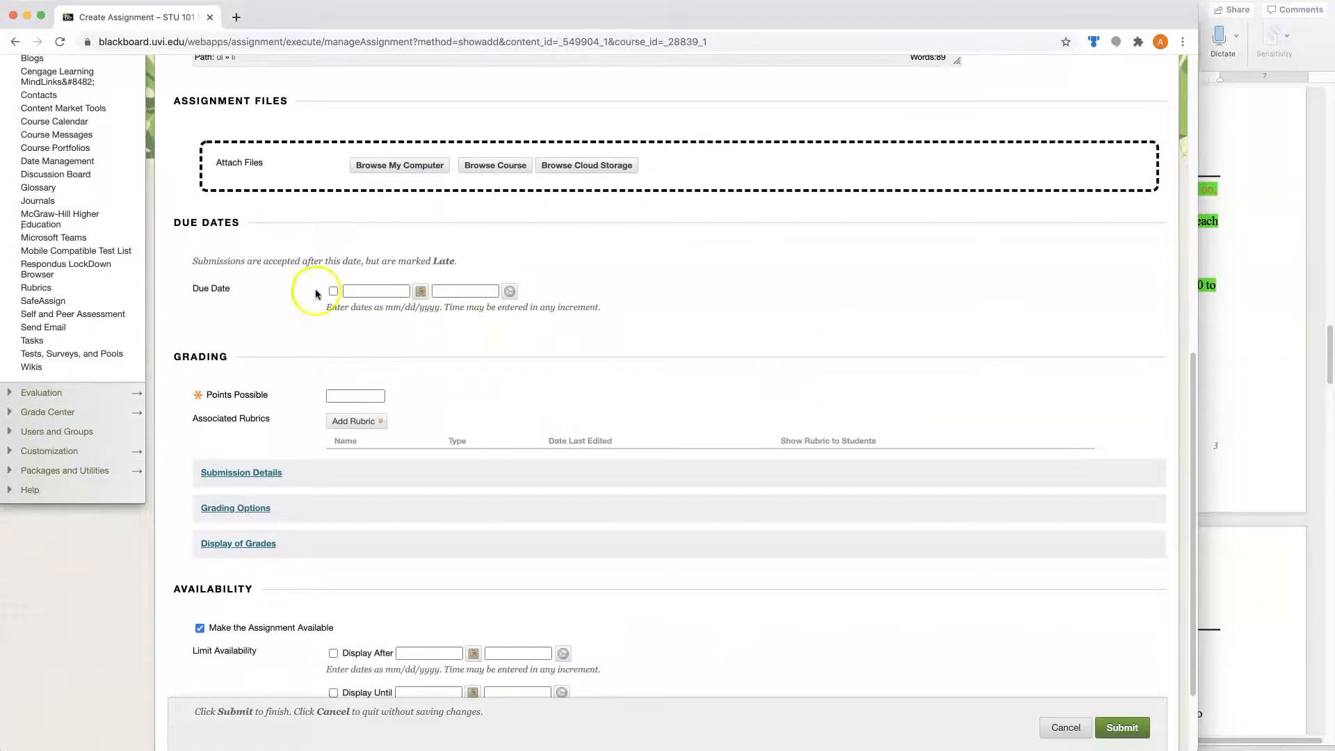
click(421, 292)
click(550, 188)
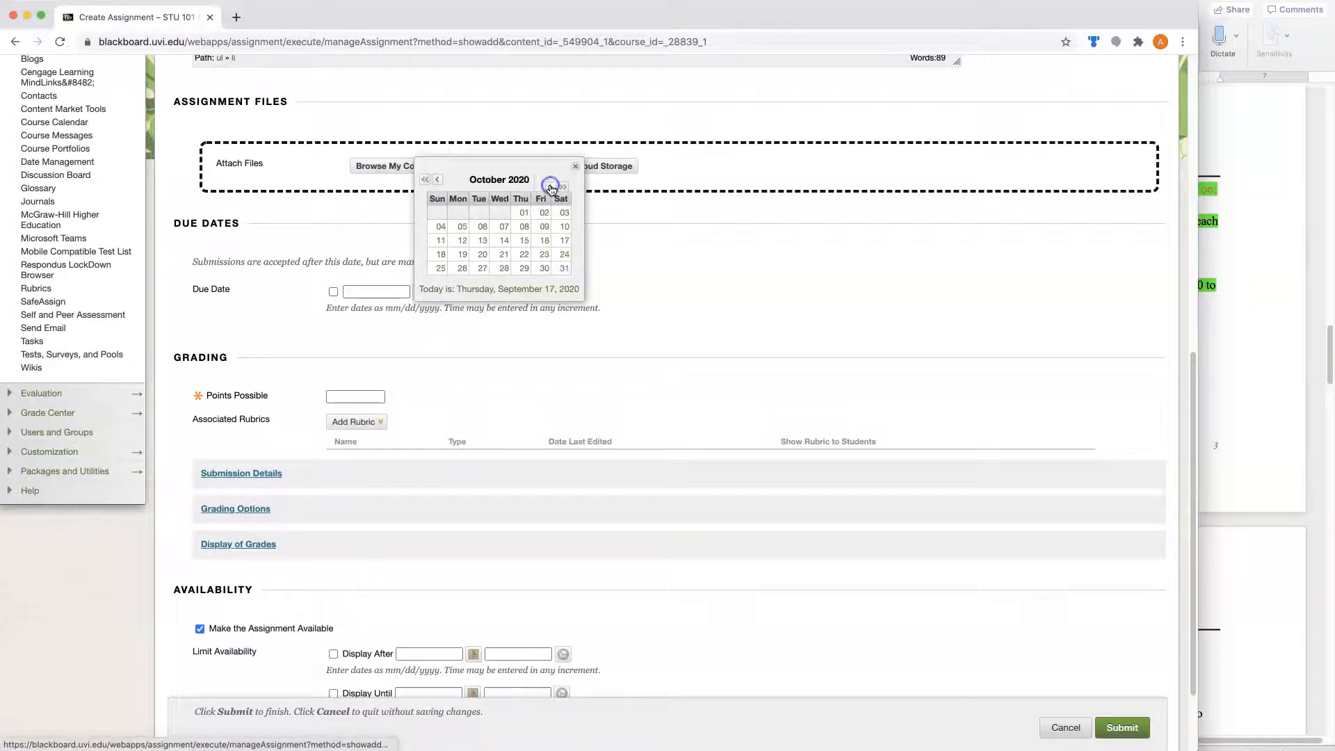
click(525, 227)
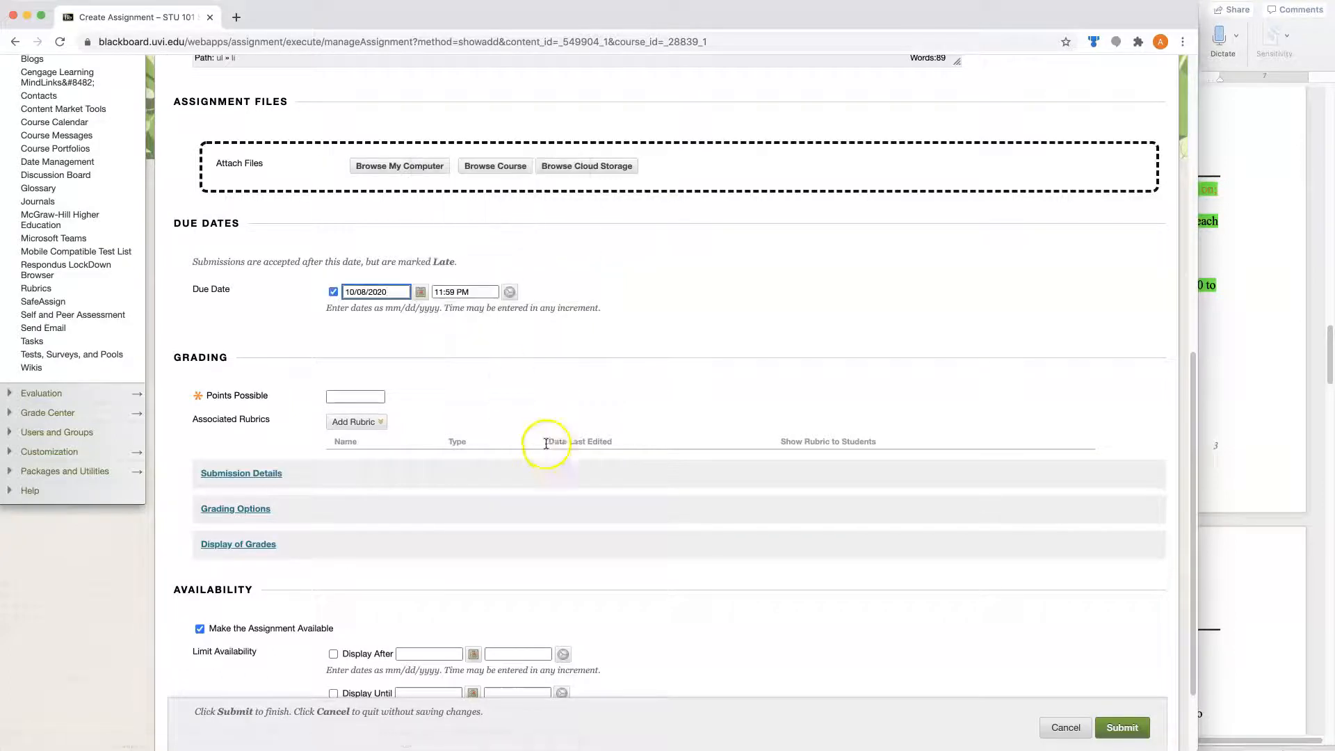
- Check the assignment's point value in the Word document and set the points possible to 150
click(355, 396)
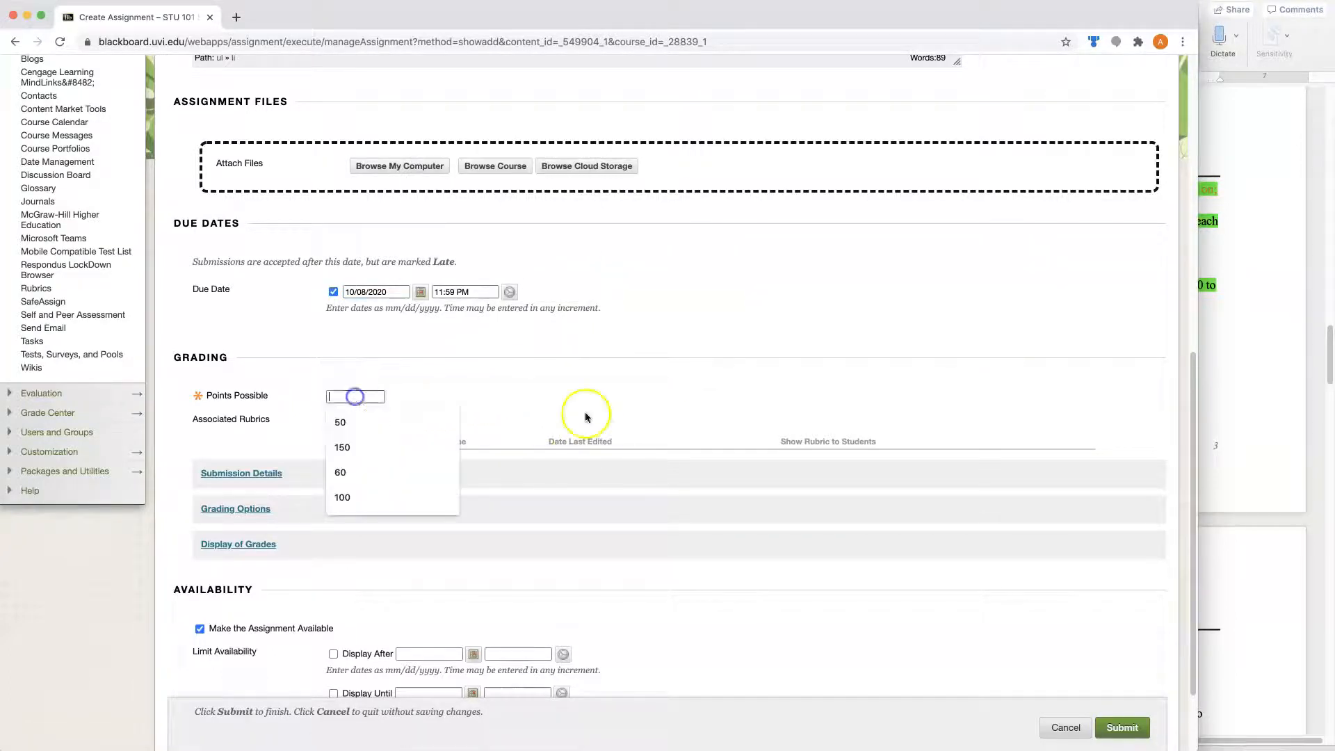
click(1265, 408)
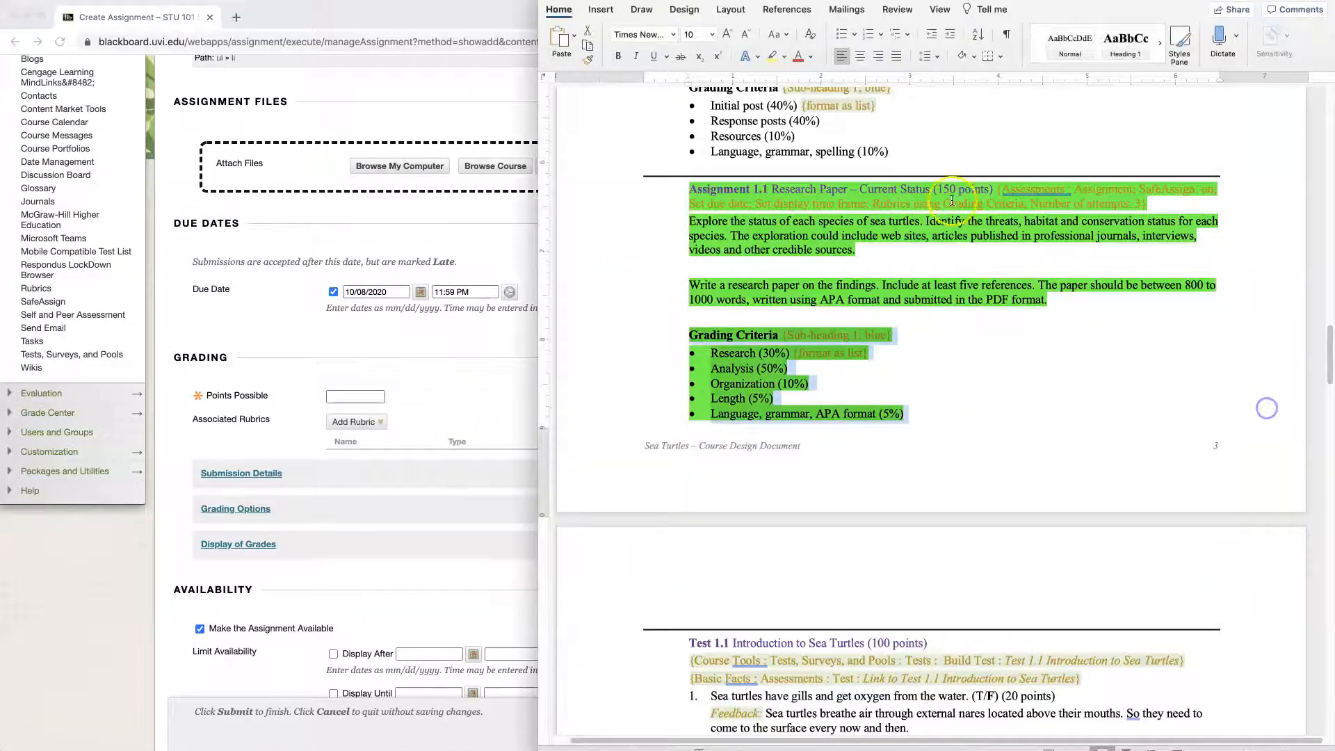
click(340, 395)
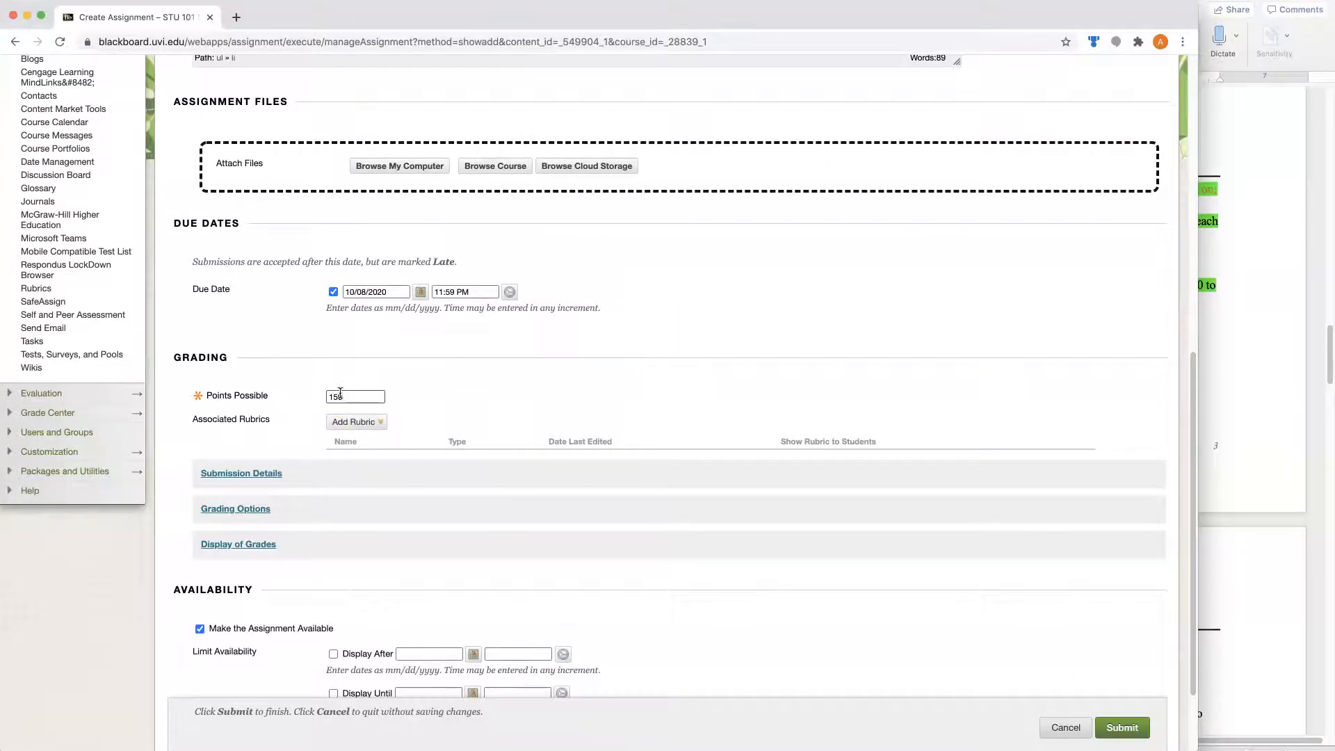
- Associate the existing Assignment Rubric with the assignment for grading
click(355, 421)
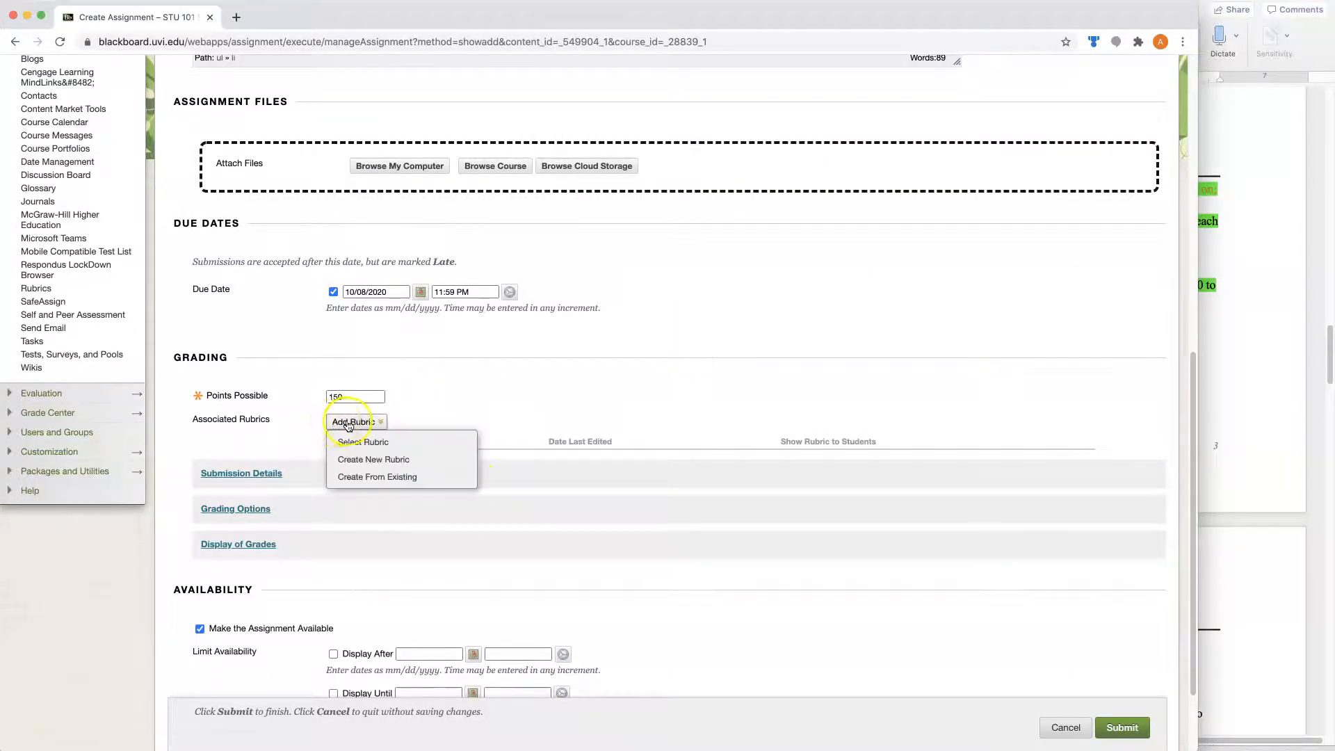
click(350, 444)
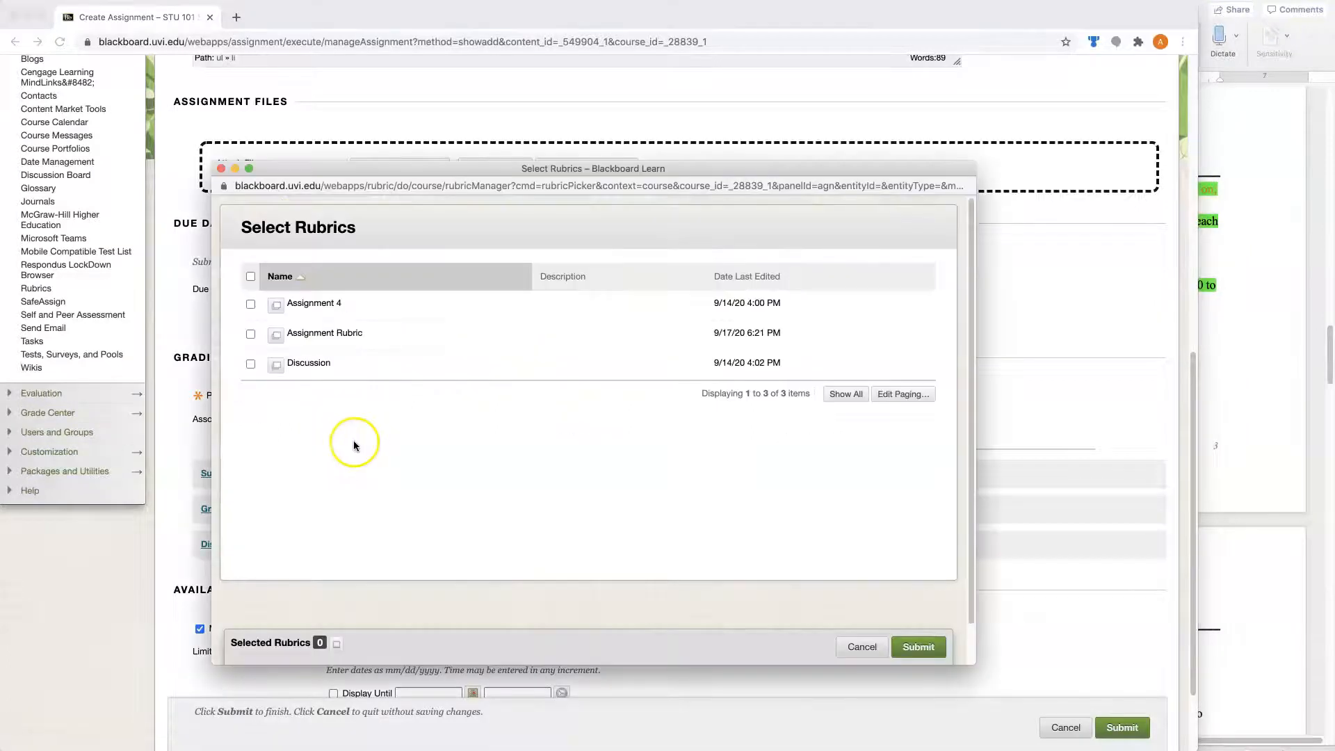
click(251, 335)
click(900, 648)
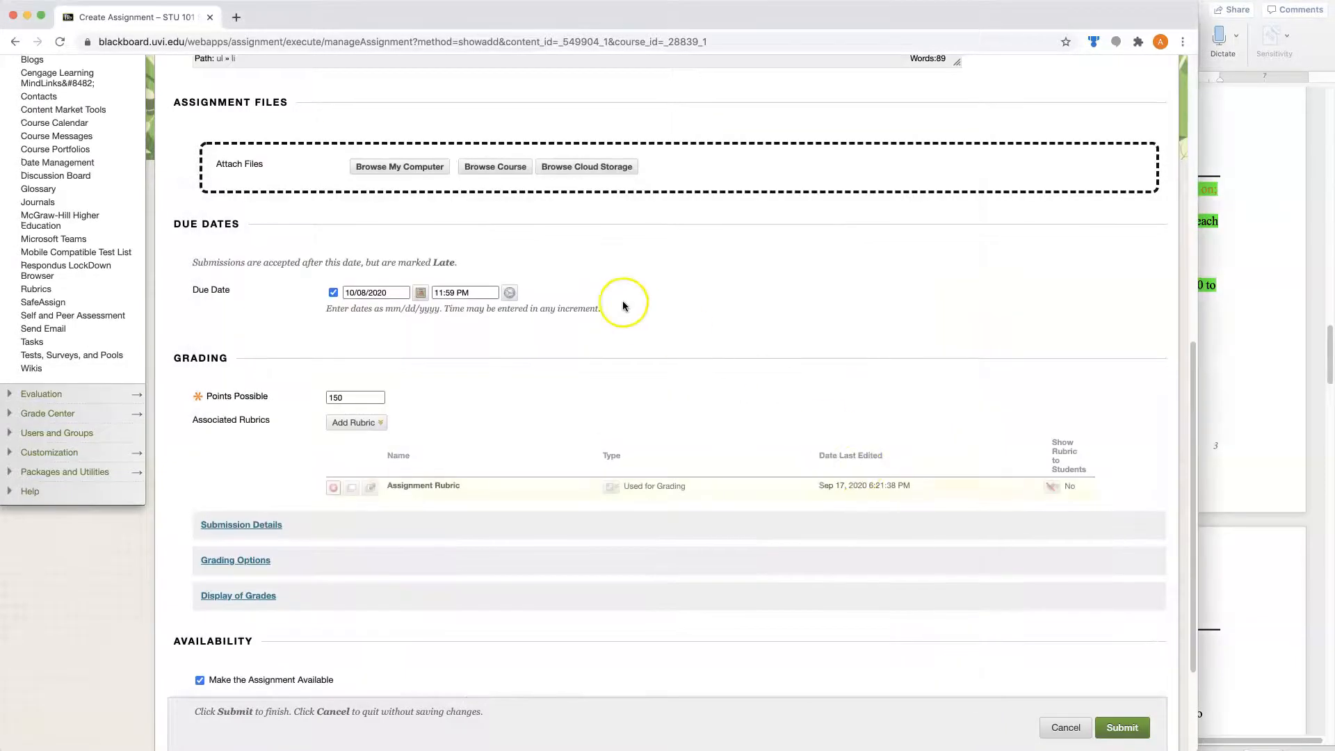
- Make the Assignment Rubric visible to students with rubric scores
scroll(603, 309, down, 3)
click(1050, 333)
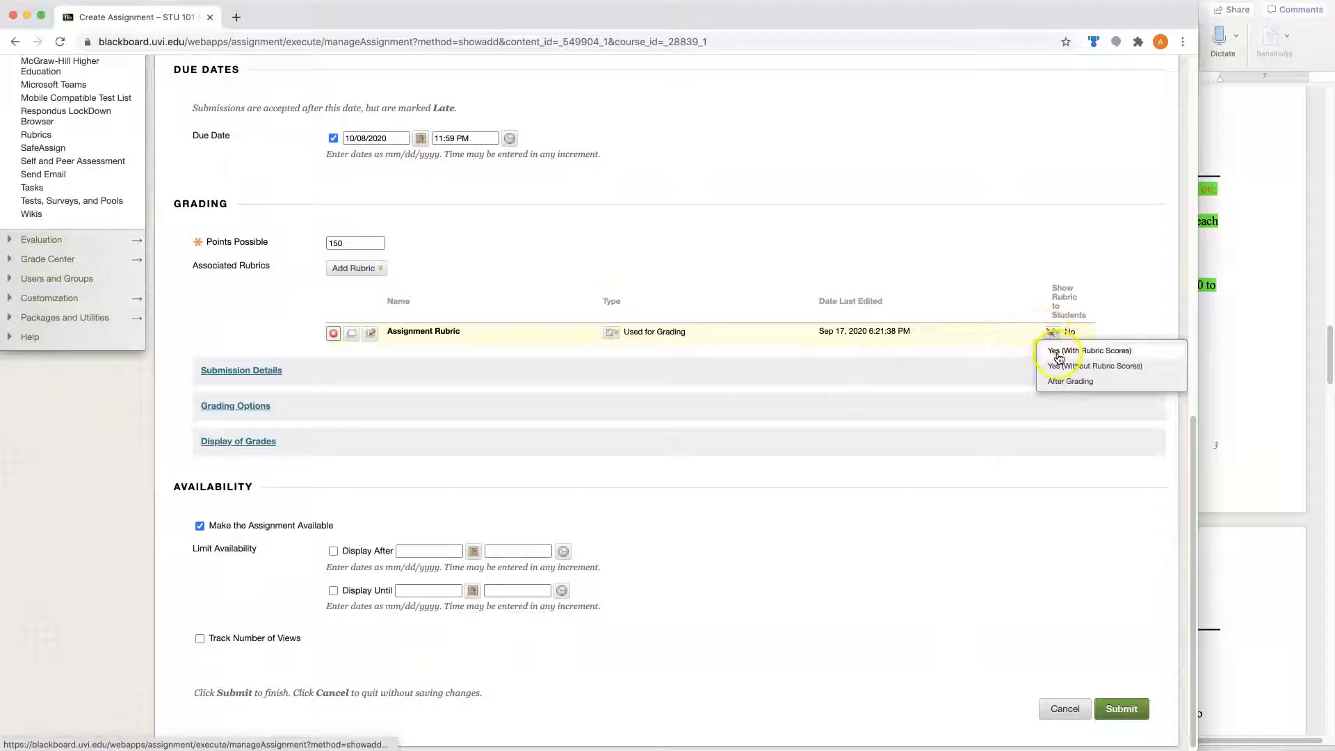
click(1068, 352)
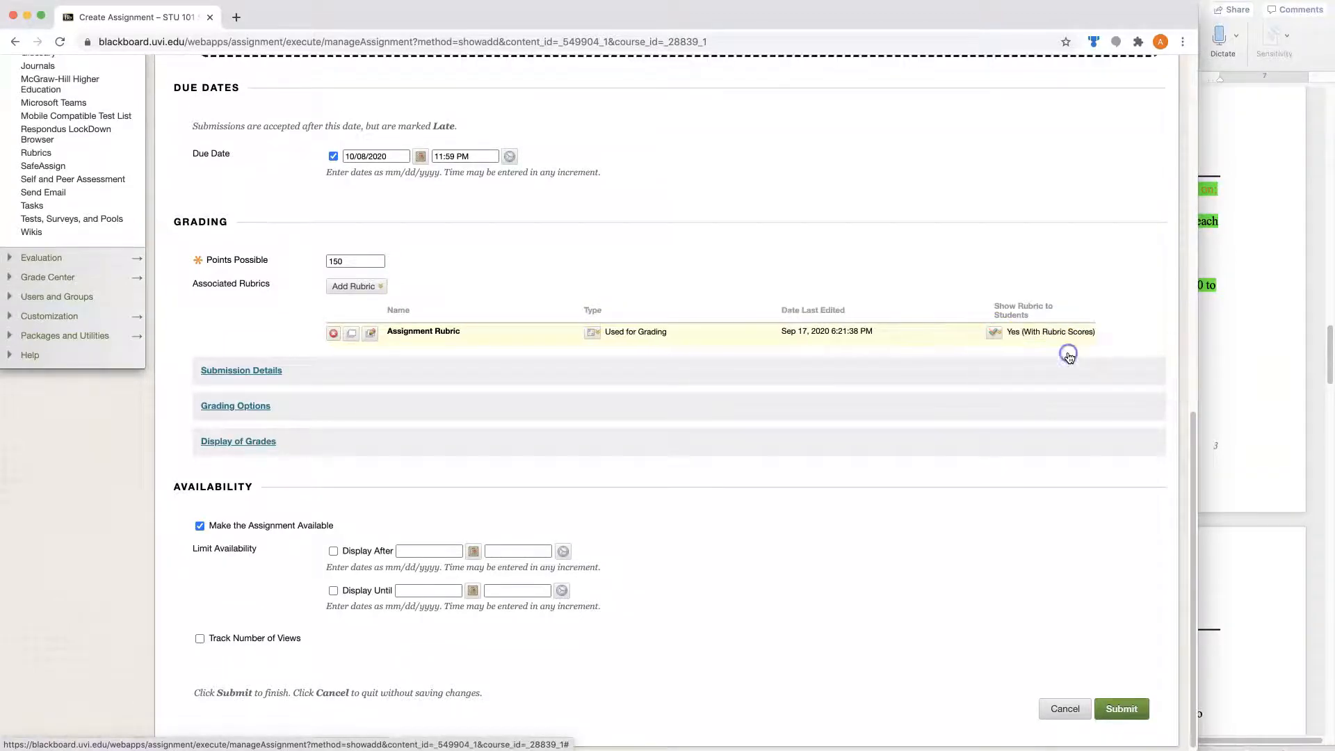
- Allow multiple attempts for the assignment's submissions, with a maximum of 3 attempts
click(231, 374)
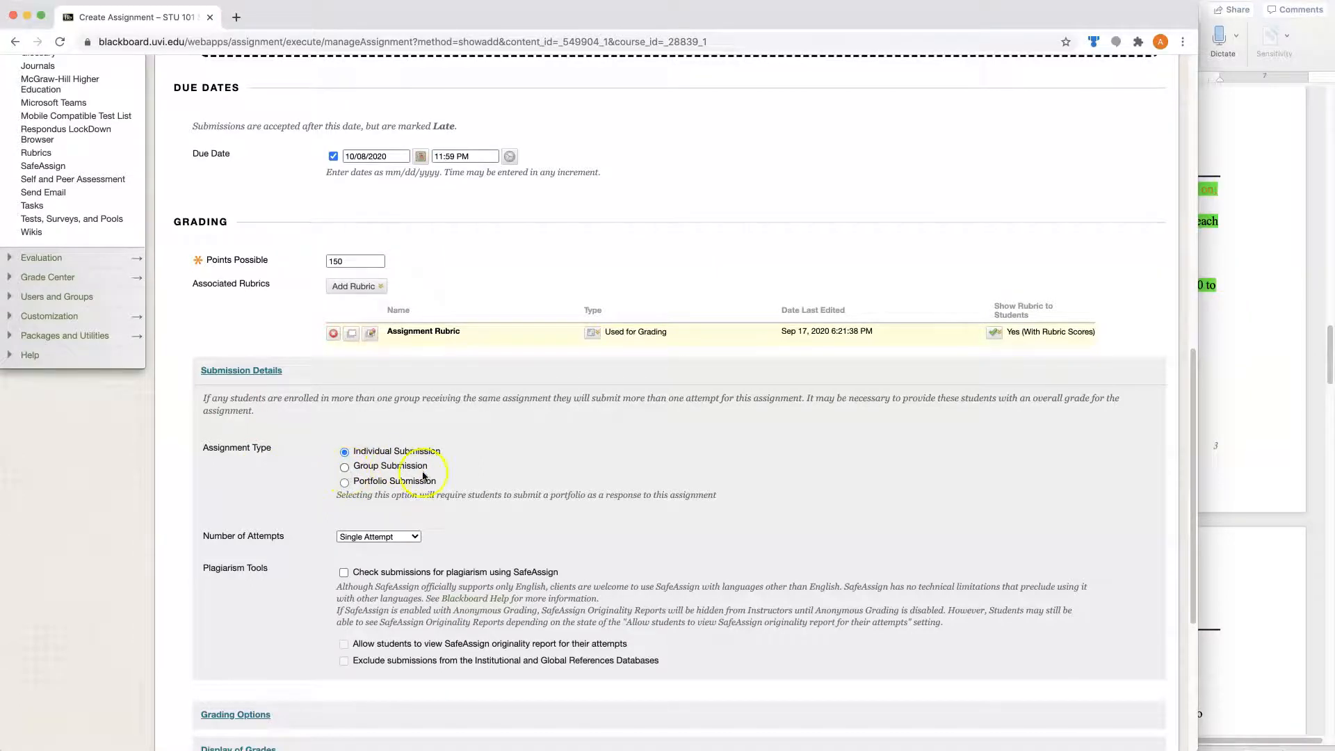
scroll(606, 517, down, 3)
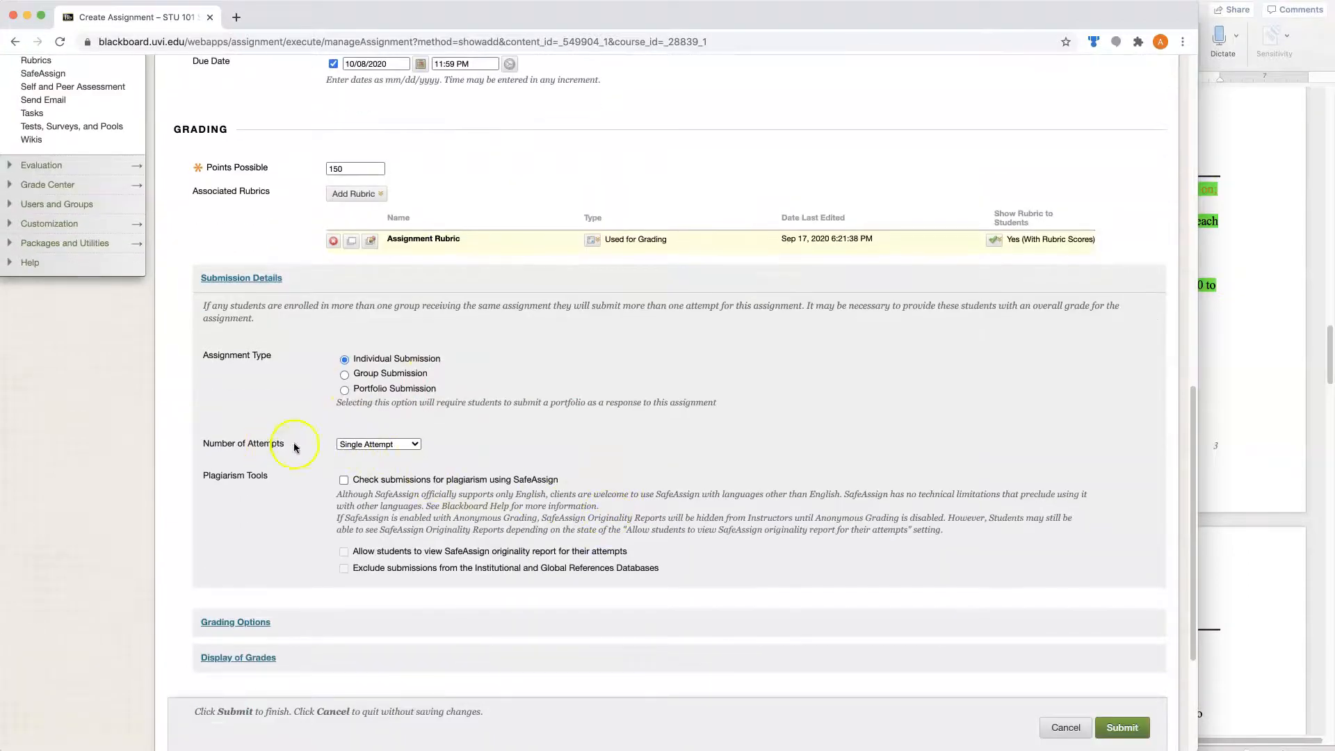
click(414, 445)
click(409, 456)
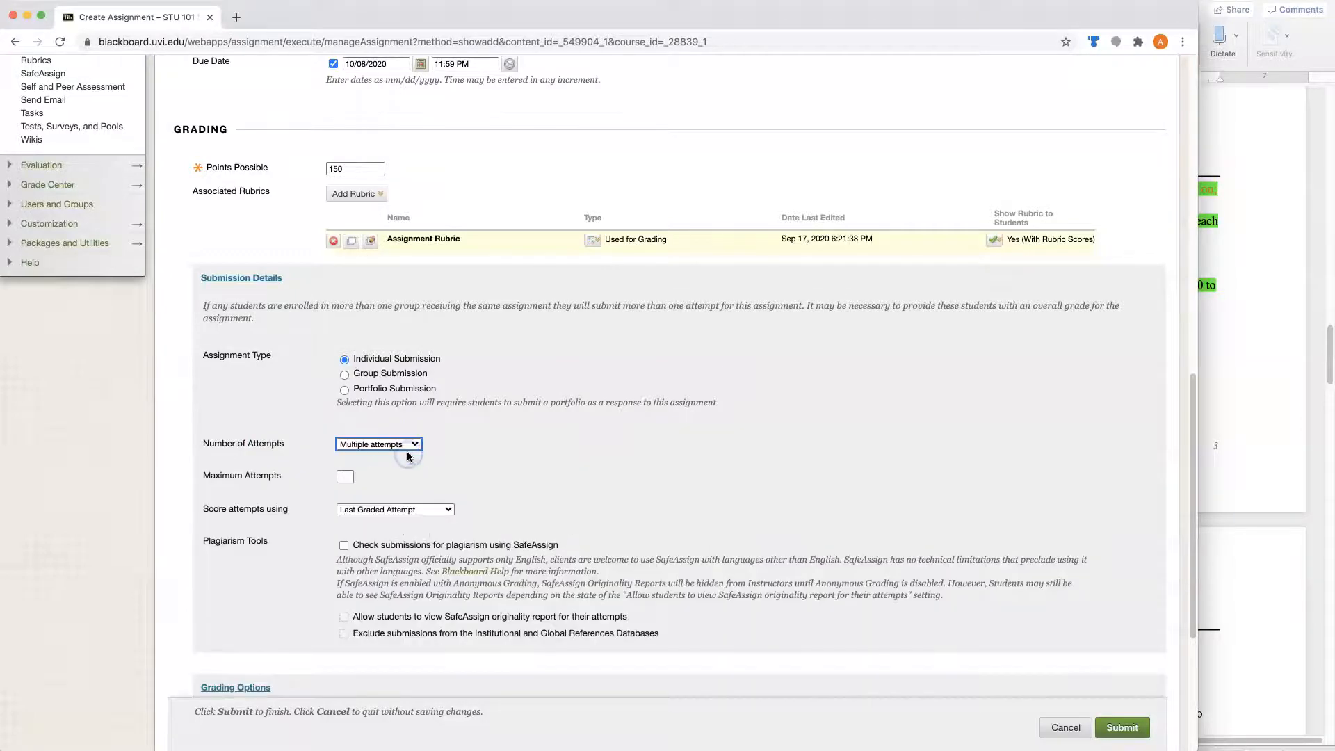
click(344, 477)
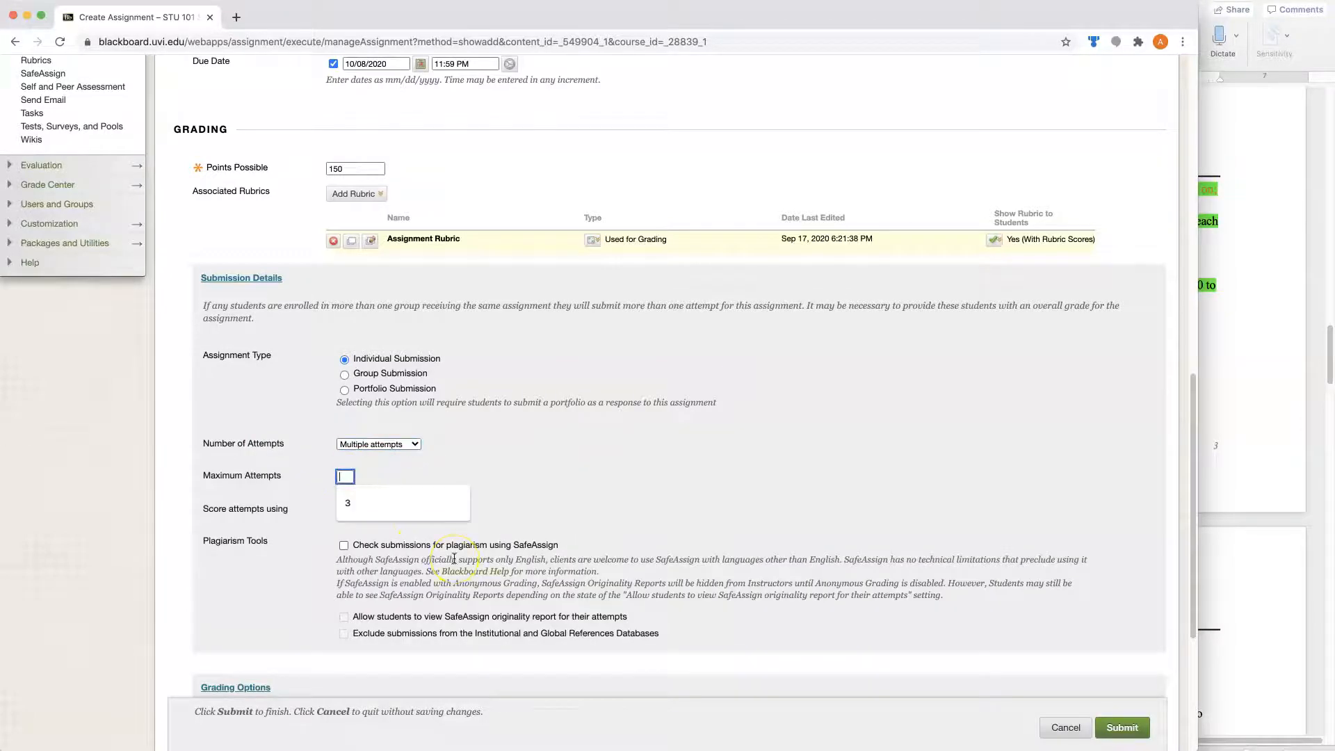
text(3)
click(608, 488)
- Enable the SafeAssign plagiarism check for submissions and allow students to view the originality report for their attempts
scroll(299, 532, down, 1)
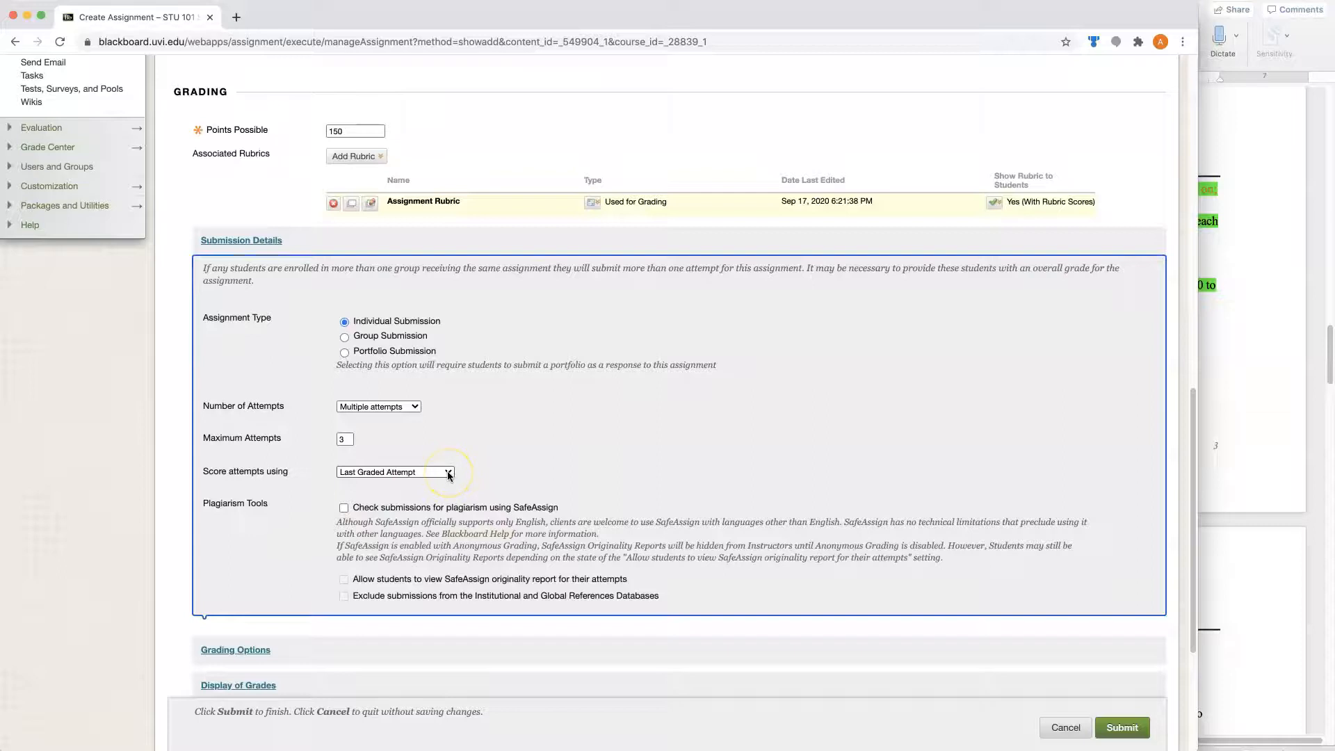
click(342, 508)
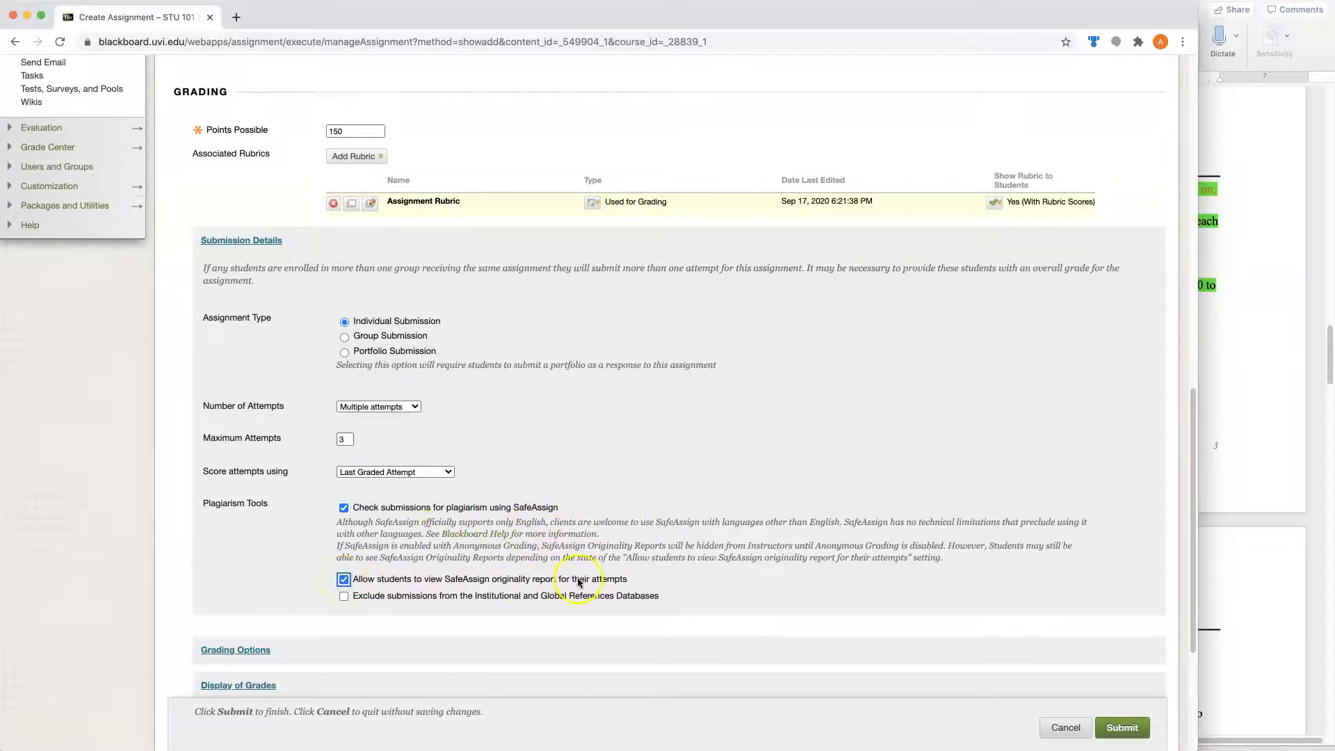
- Review the assignment's grading options and set the secondary grade display to Percentage
scroll(796, 542, down, 5)
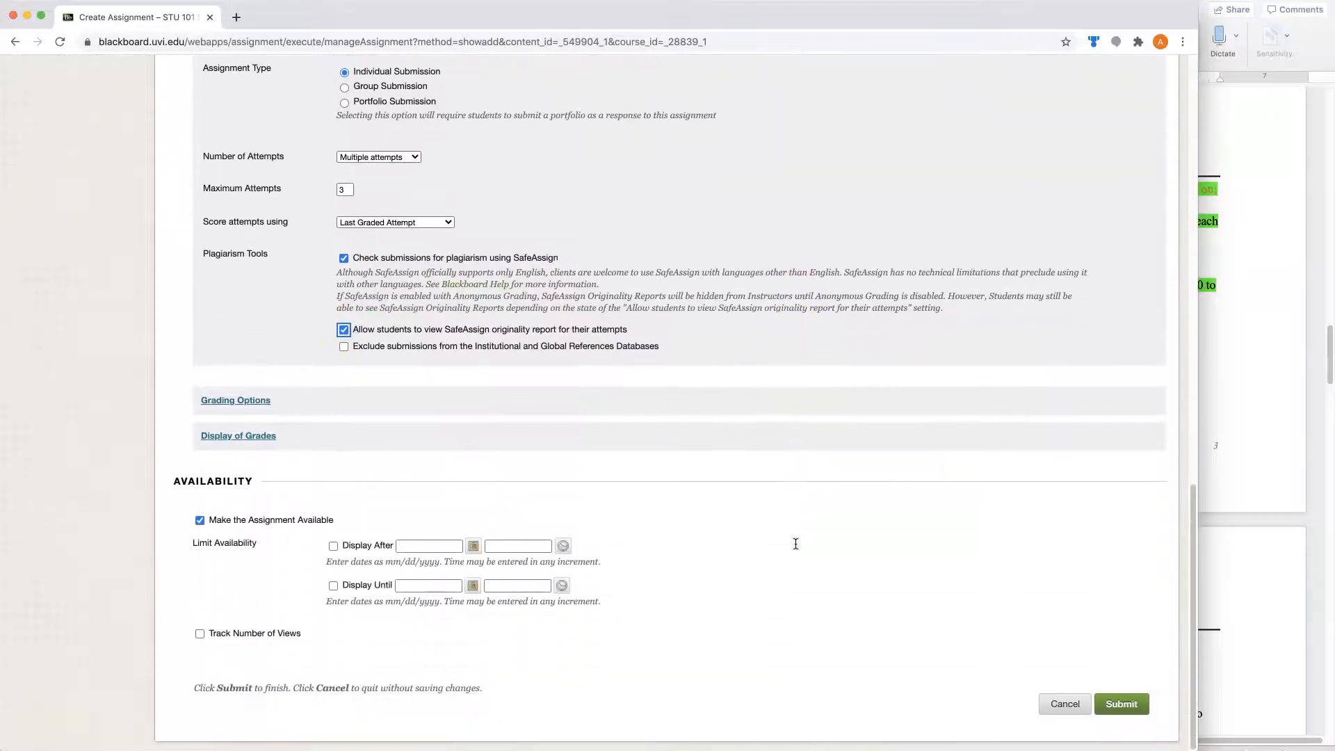
click(231, 408)
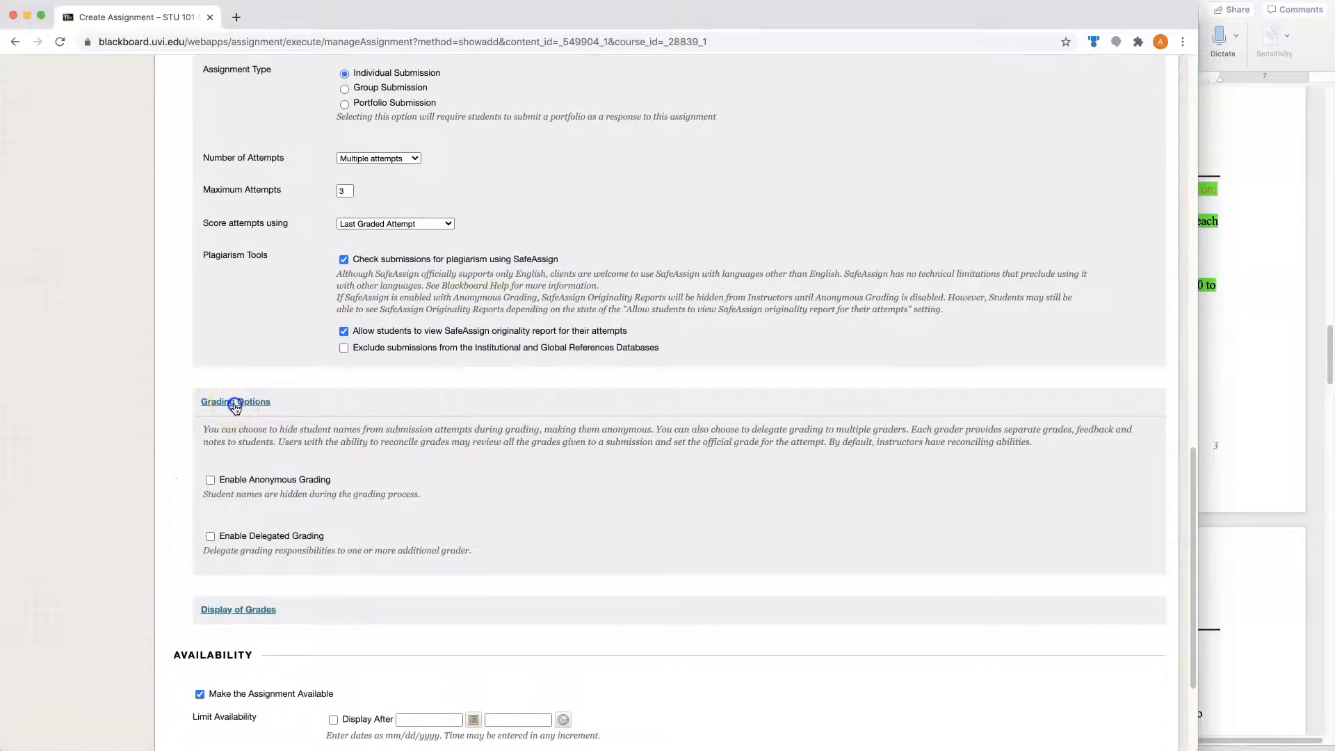
click(235, 409)
click(226, 441)
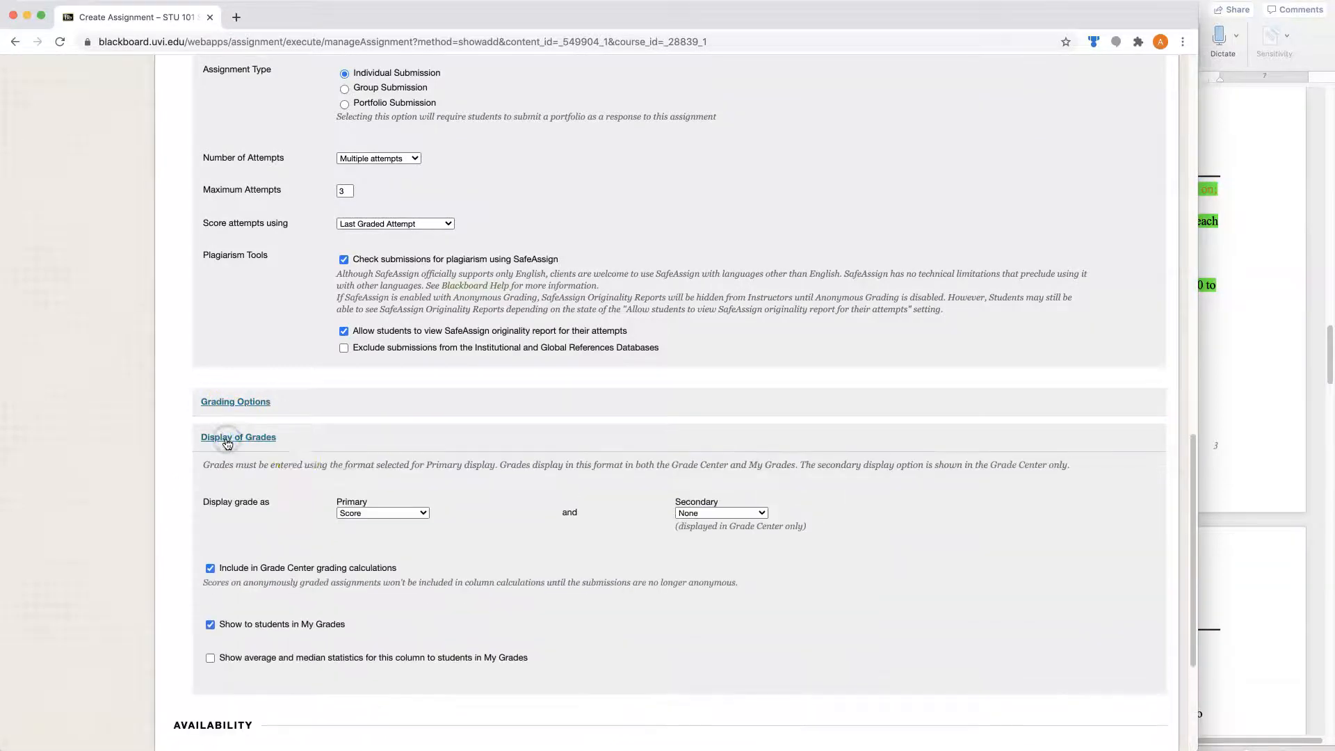
scroll(803, 545, down, 2)
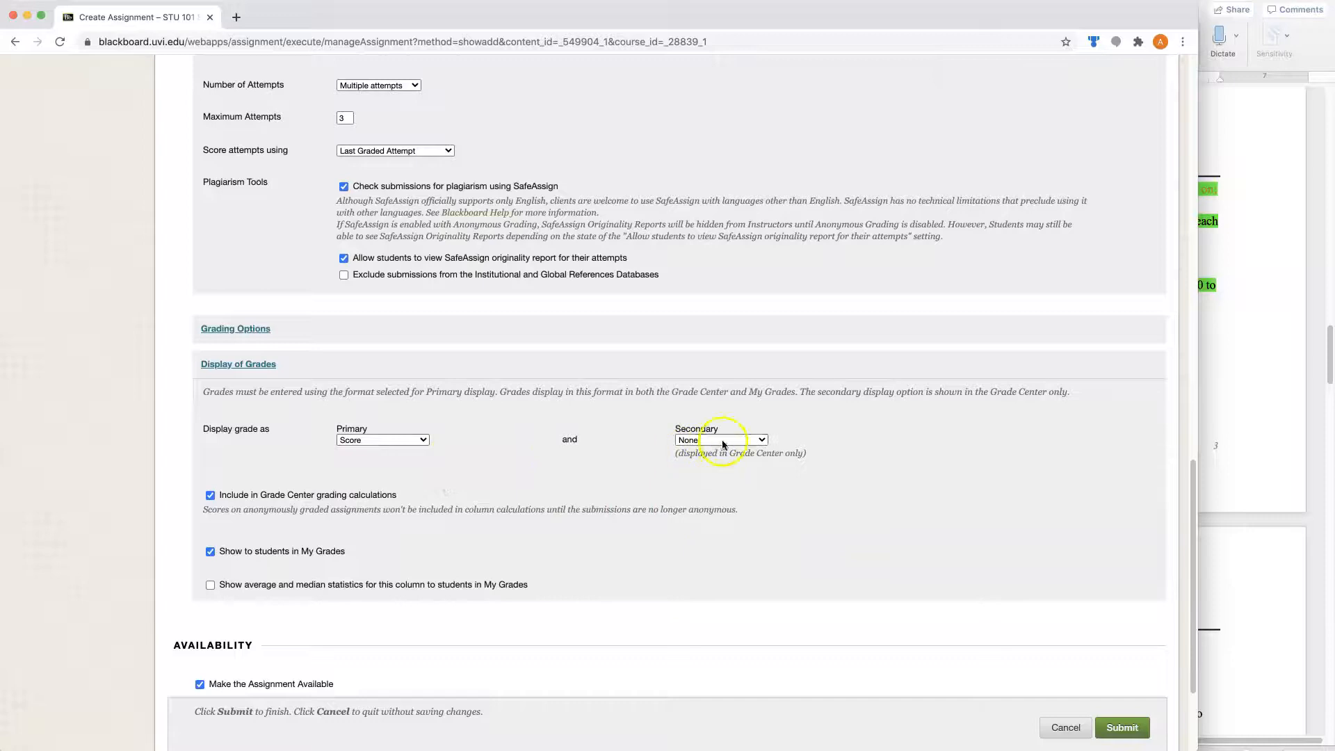
click(756, 438)
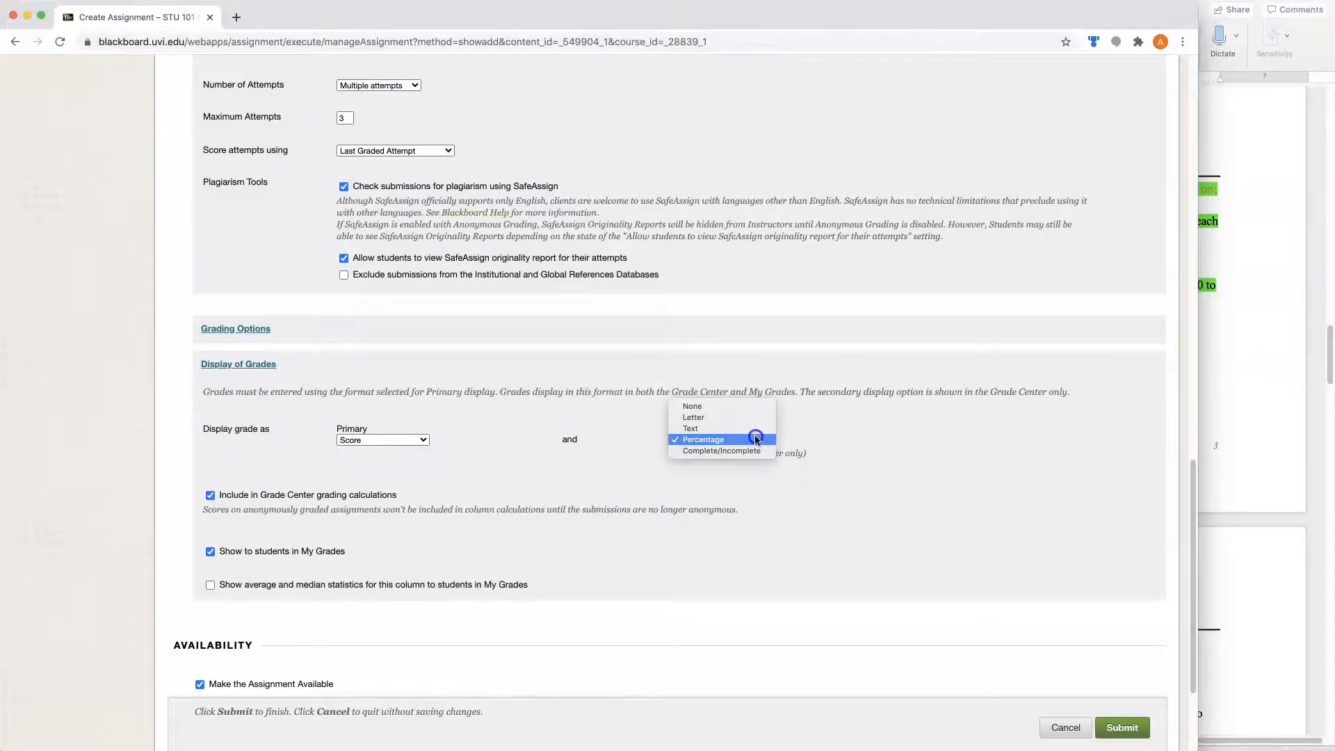
click(756, 439)
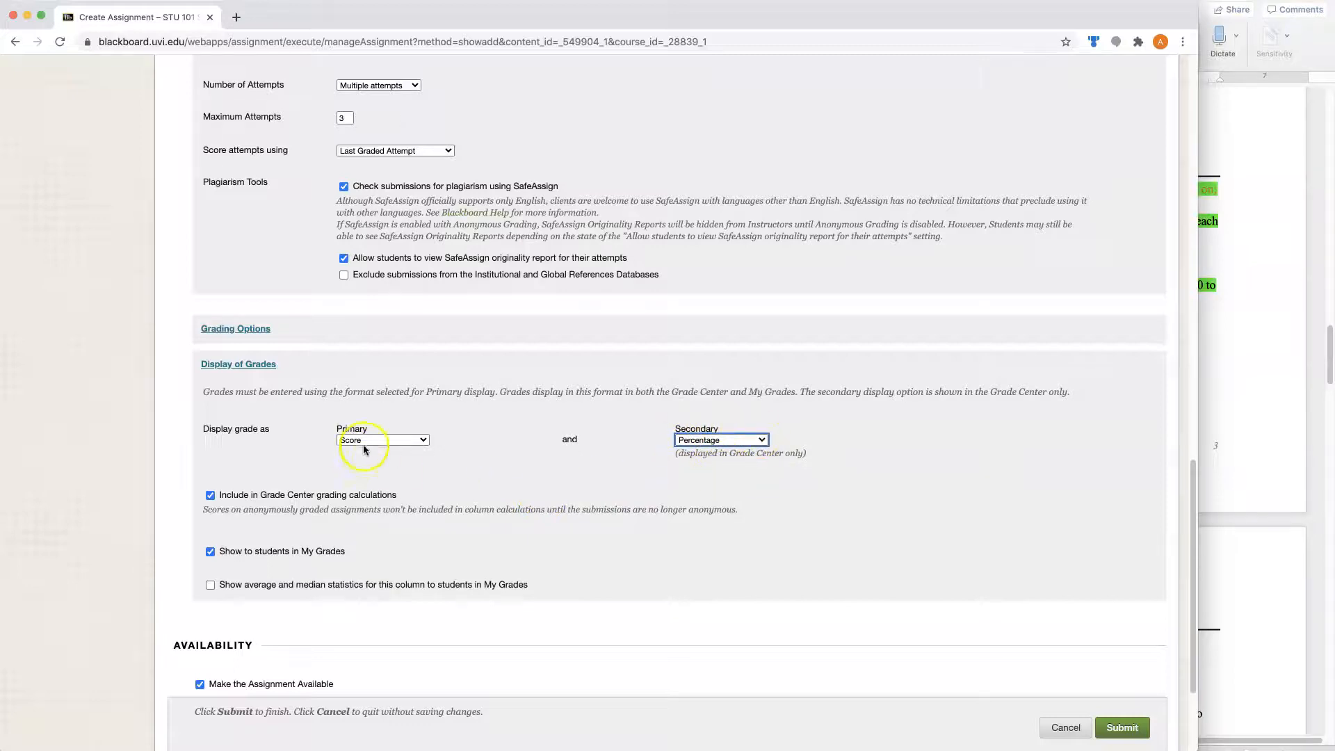
click(505, 542)
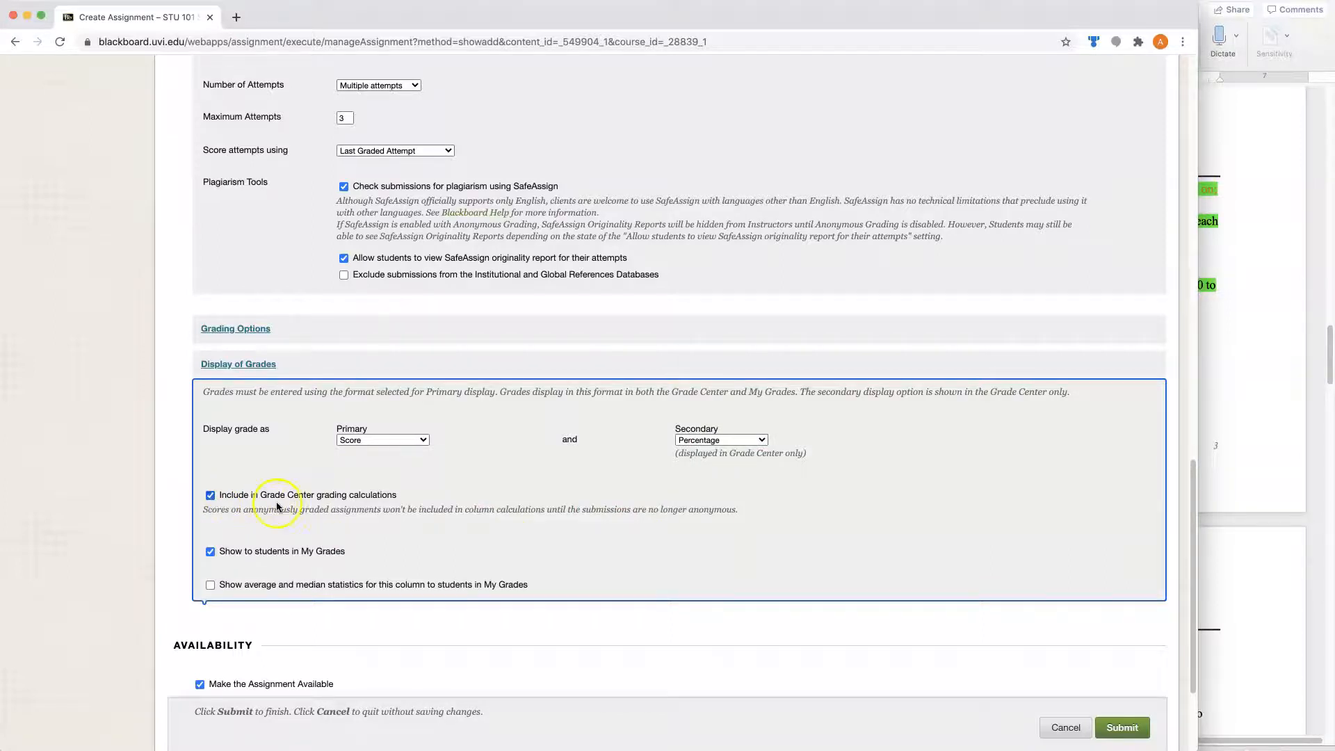
click(210, 497)
click(209, 497)
scroll(205, 515, down, 3)
click(199, 523)
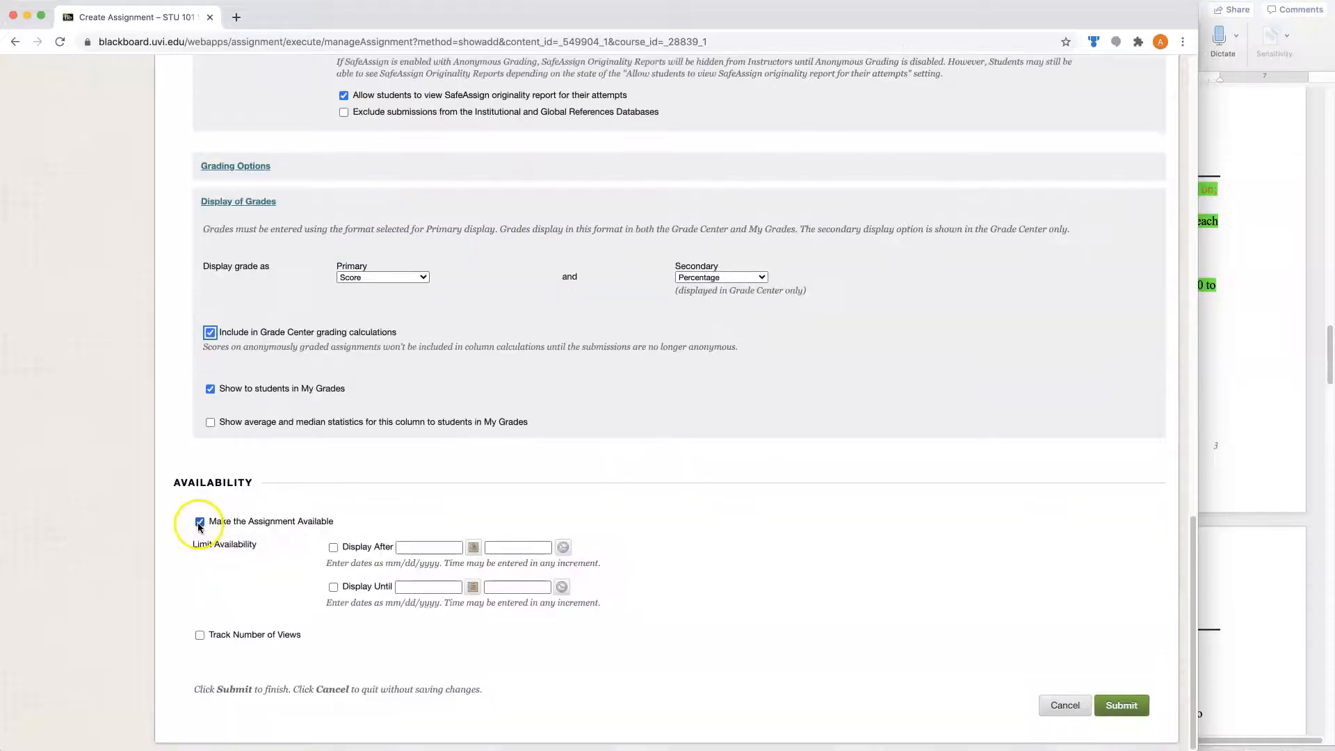
click(199, 523)
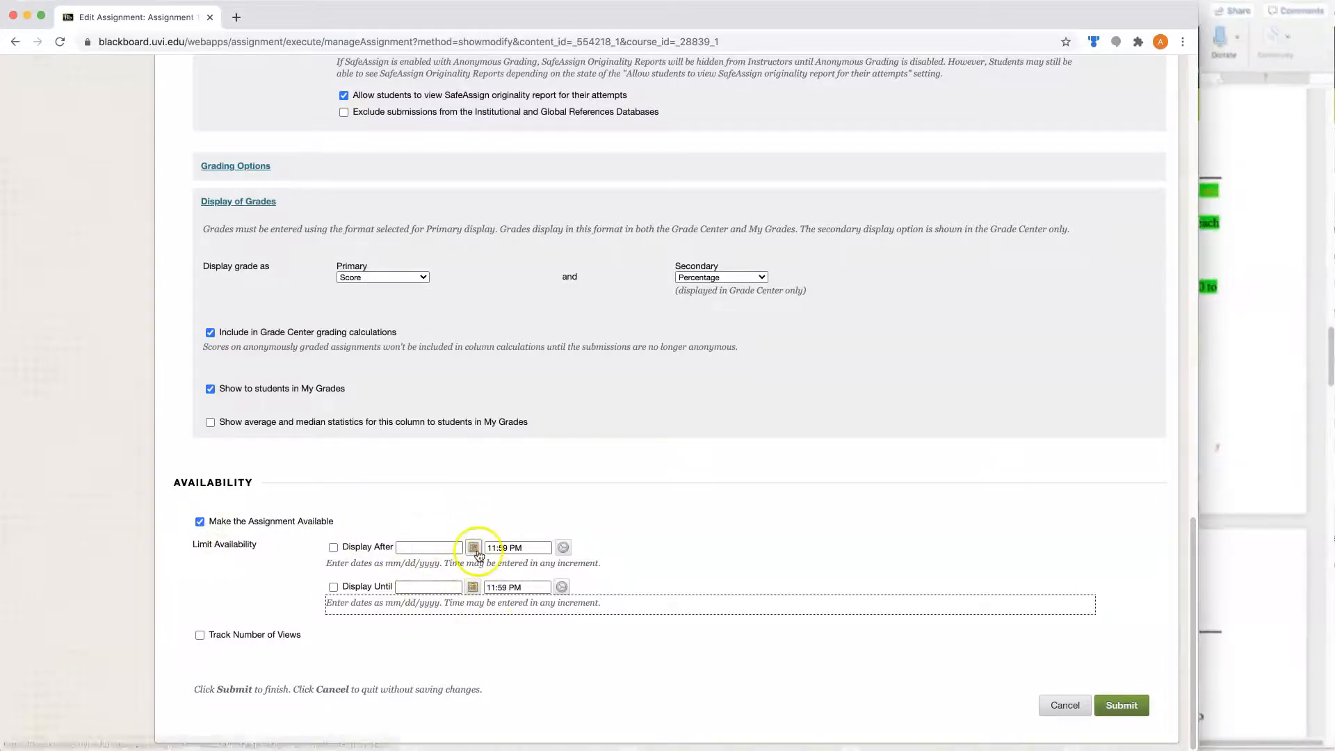
- Limit the assignment's availability to display after 09/16/2020 at 11:59 PM
click(333, 548)
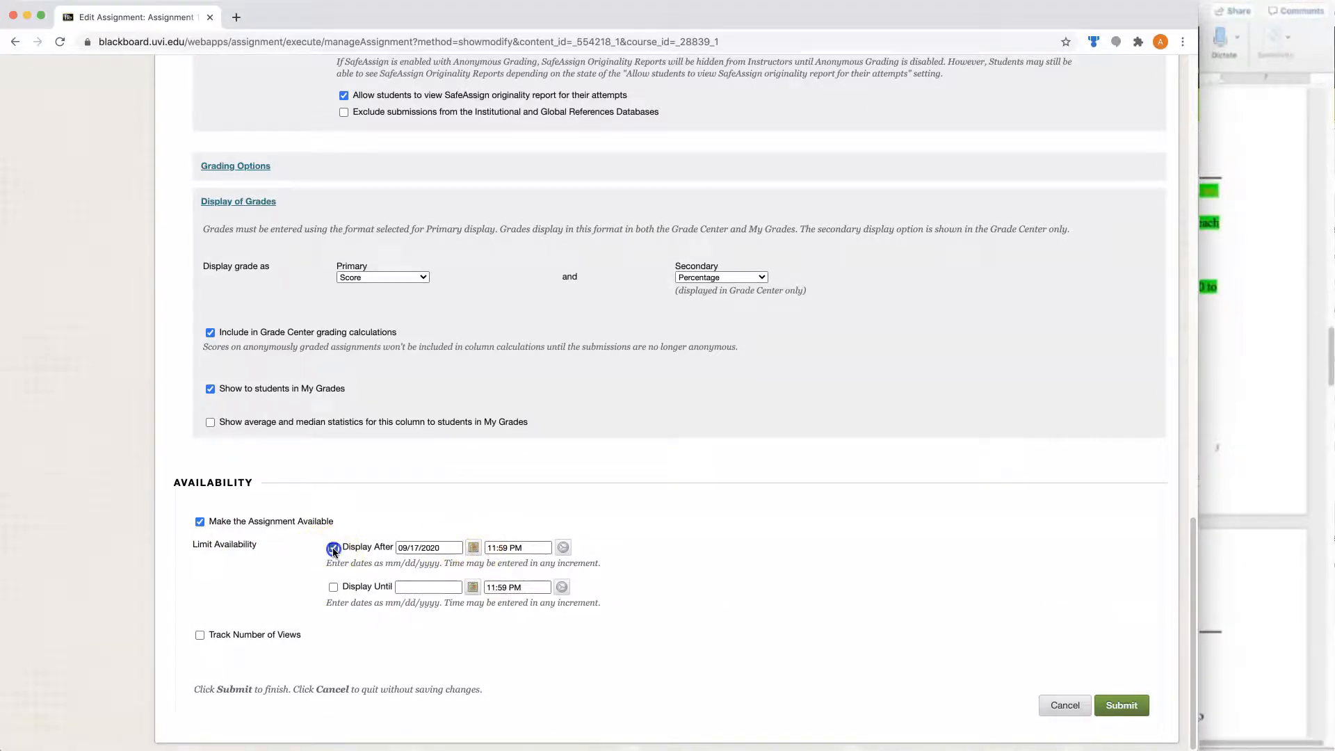
click(473, 547)
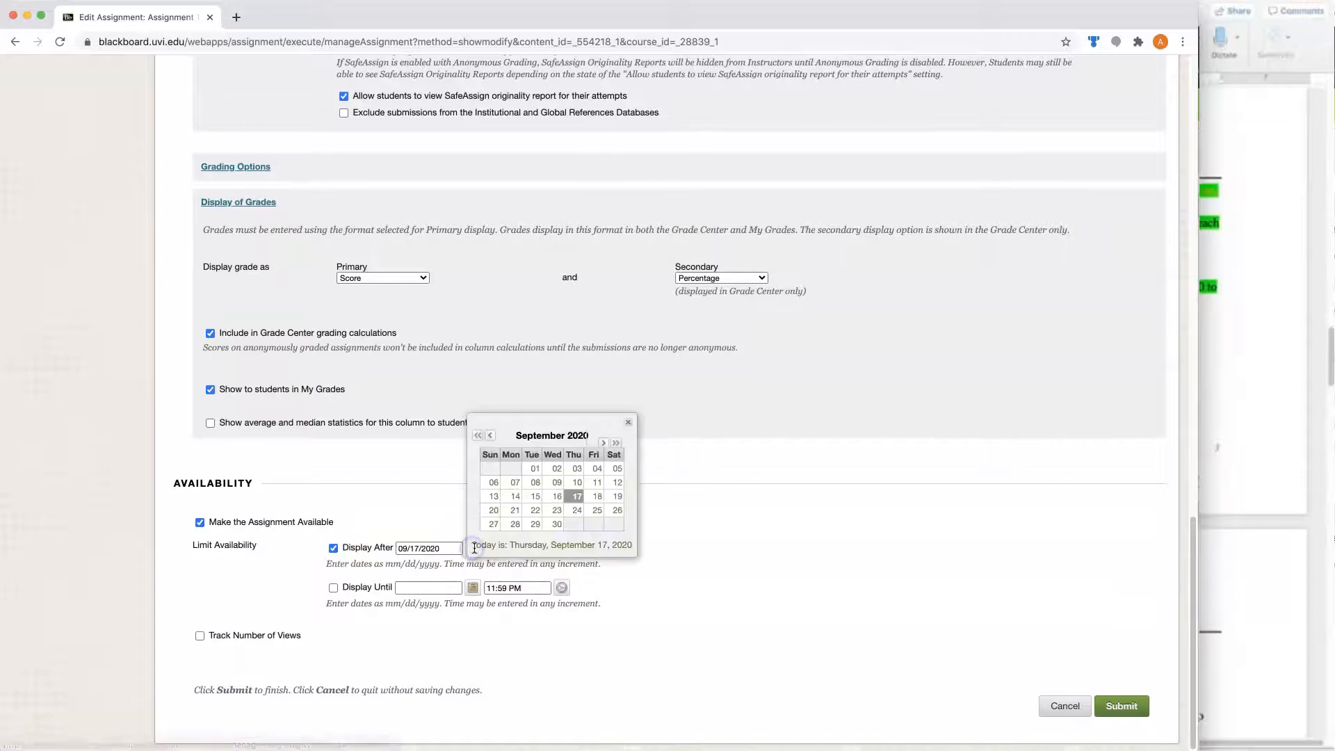
click(556, 496)
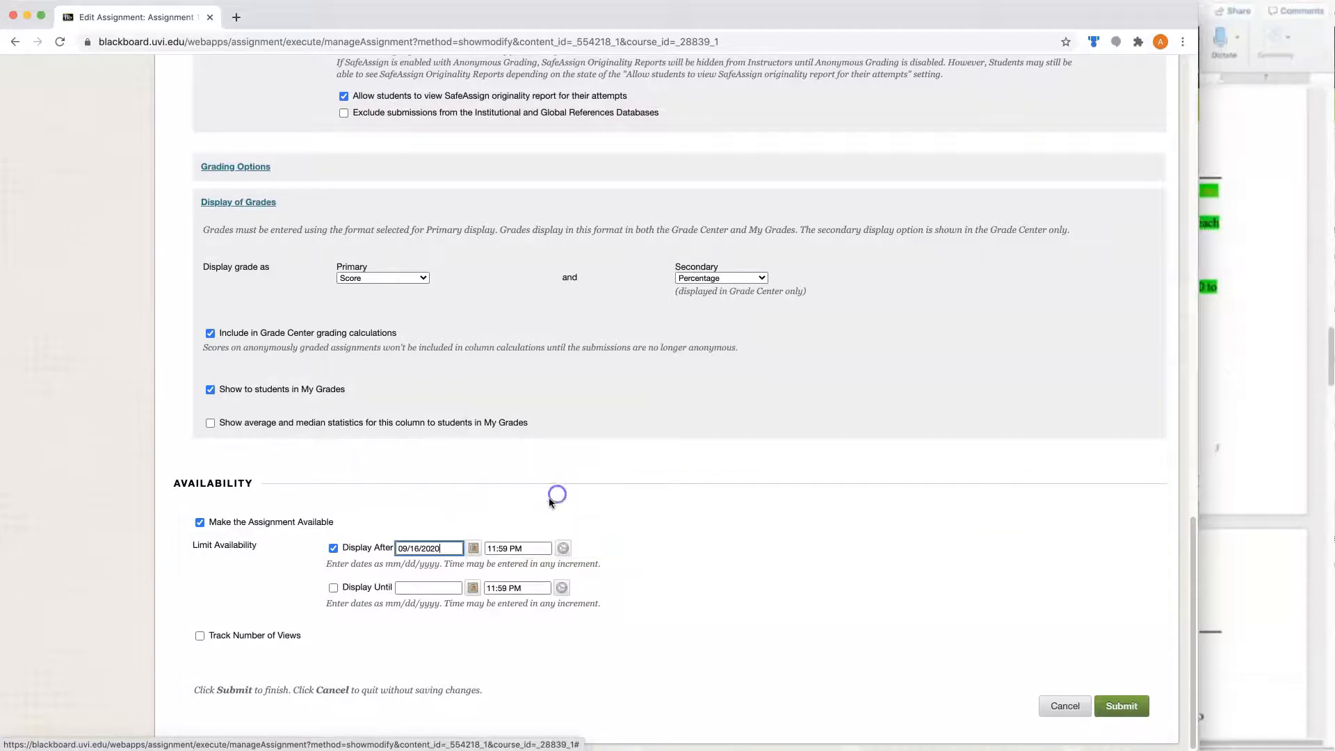
- Limit the assignment's display until 10/17/2020 at 11:59 PM and submit the assignment
click(333, 587)
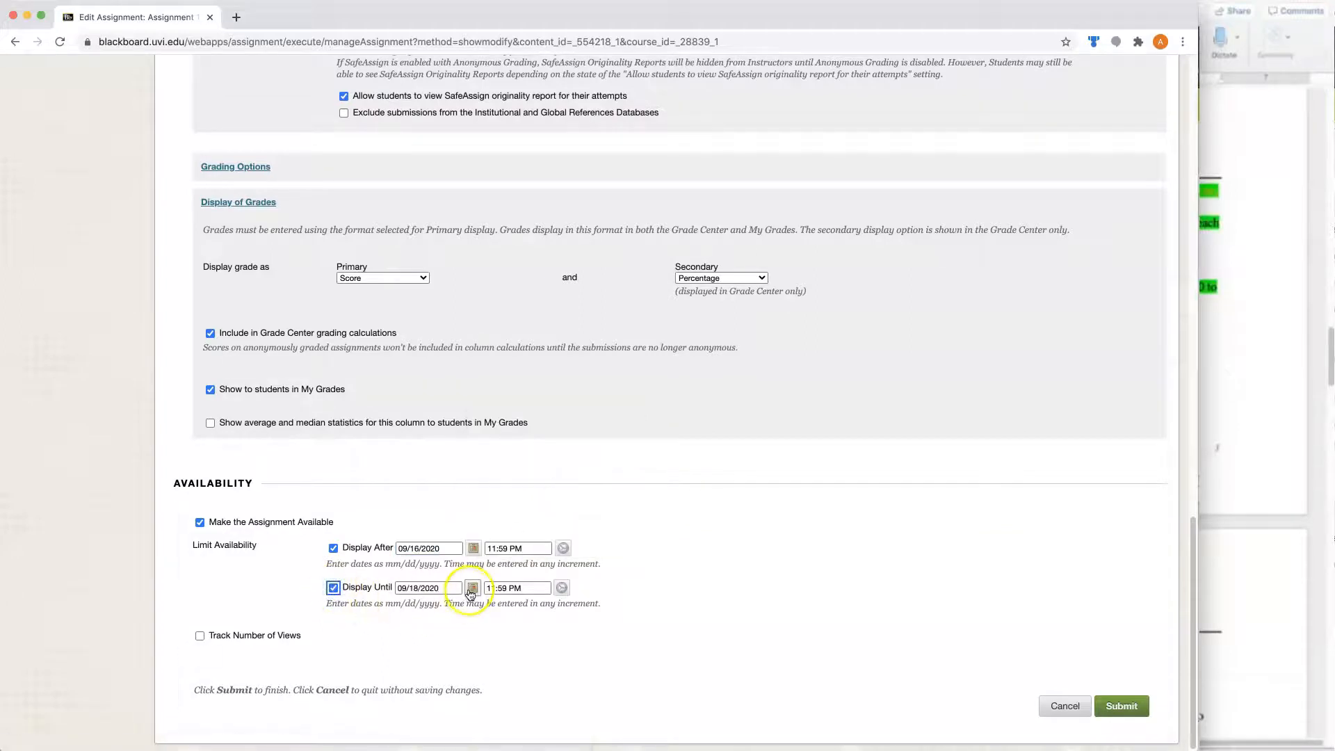
click(472, 587)
click(605, 483)
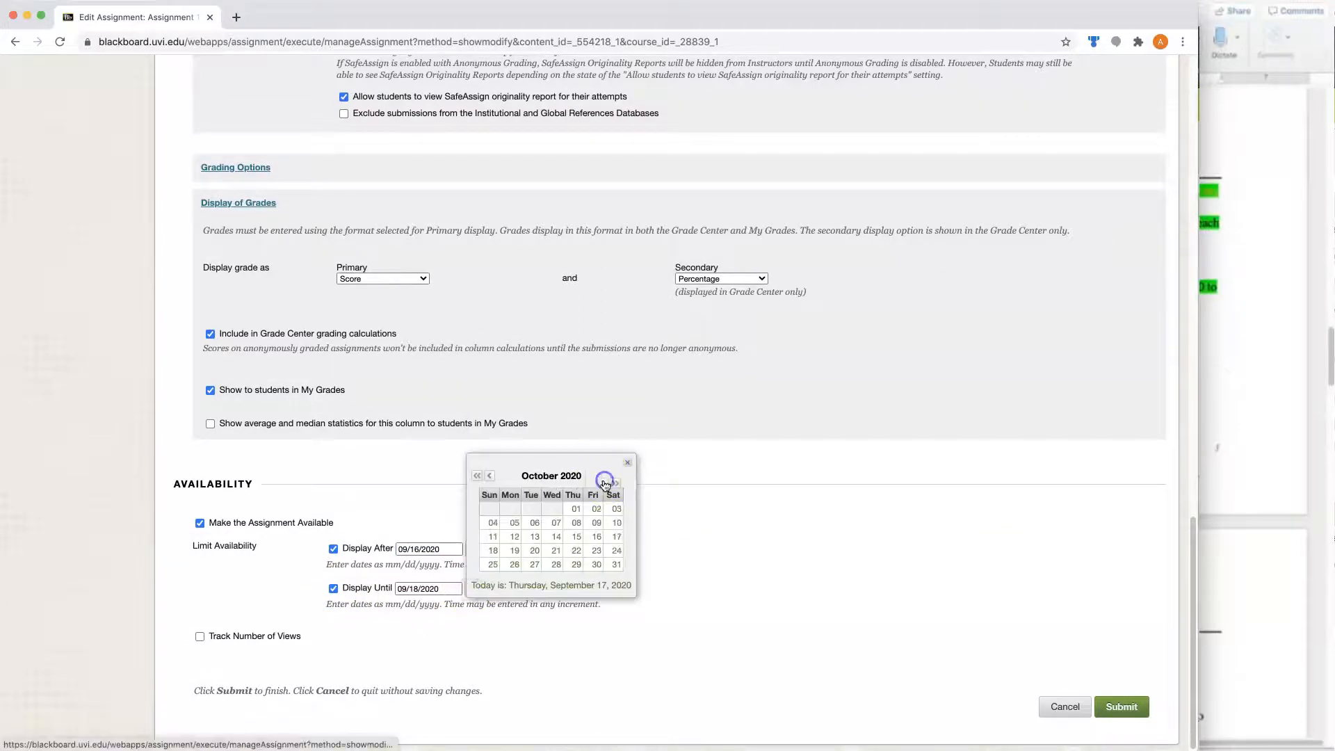
click(615, 537)
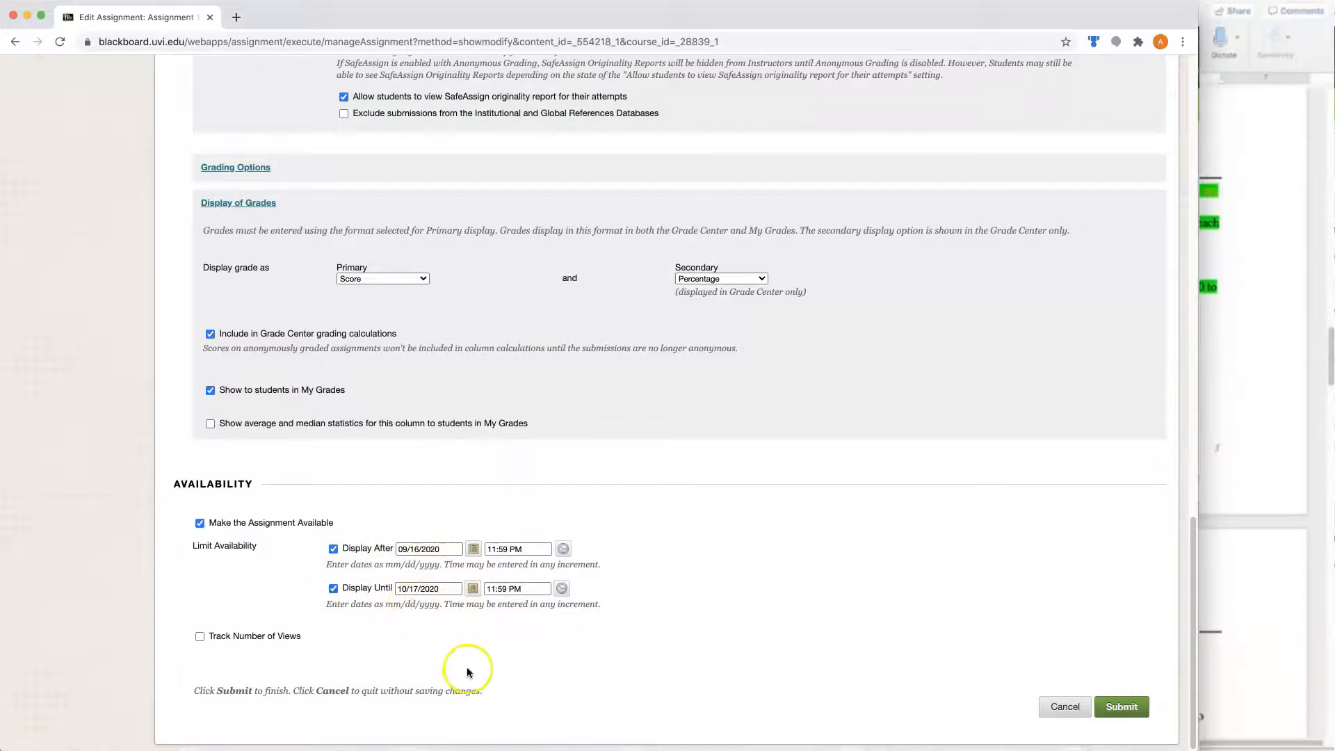
click(1120, 709)
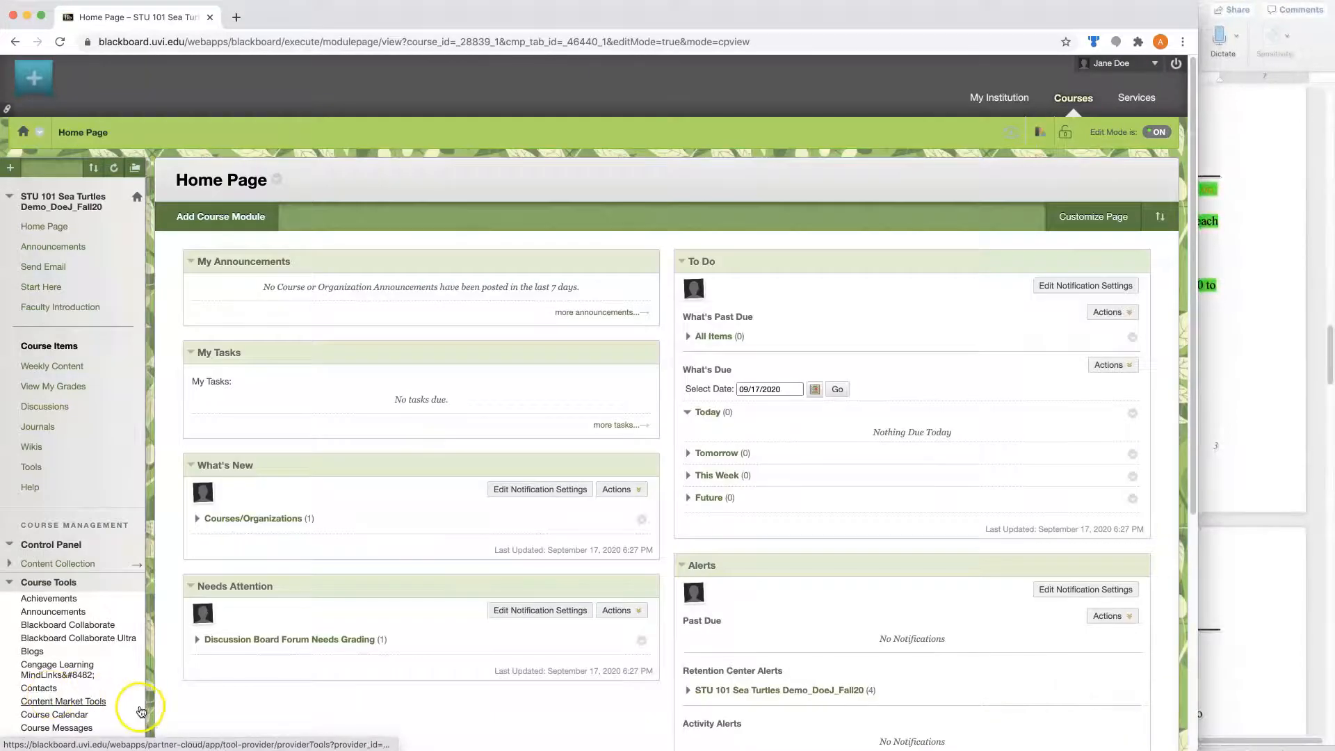
- Open the course's Full Grade Center
click(9, 583)
click(45, 621)
click(46, 652)
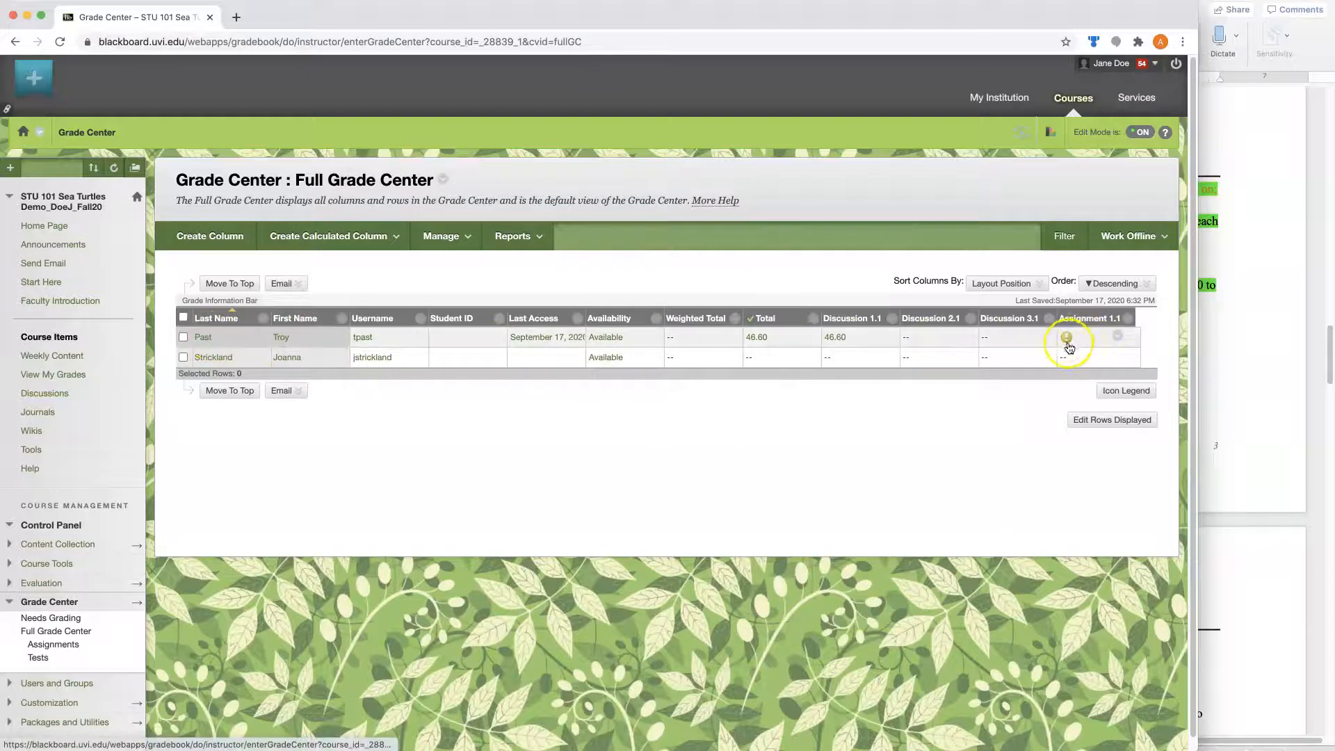
- Open the first student's submitted Assignment 1.1 attempt for grading from the grade details
click(1118, 337)
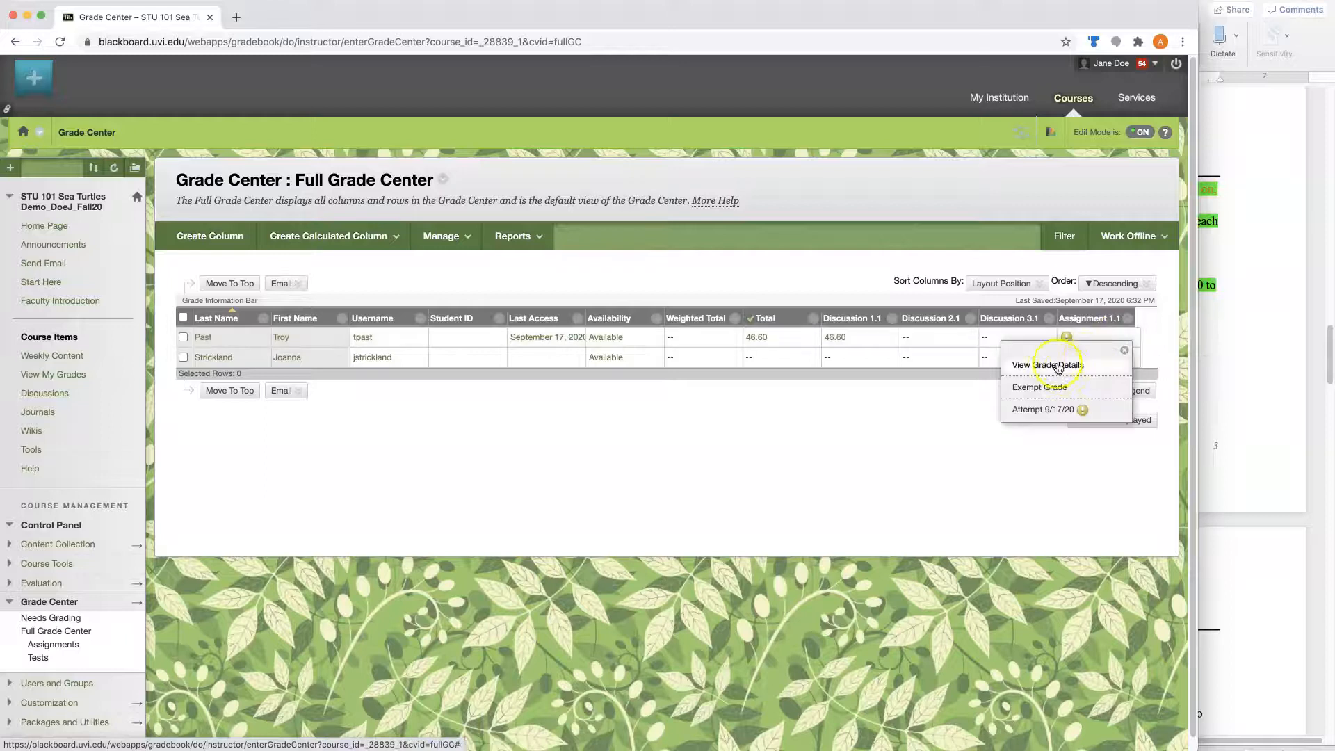
click(1067, 369)
click(383, 349)
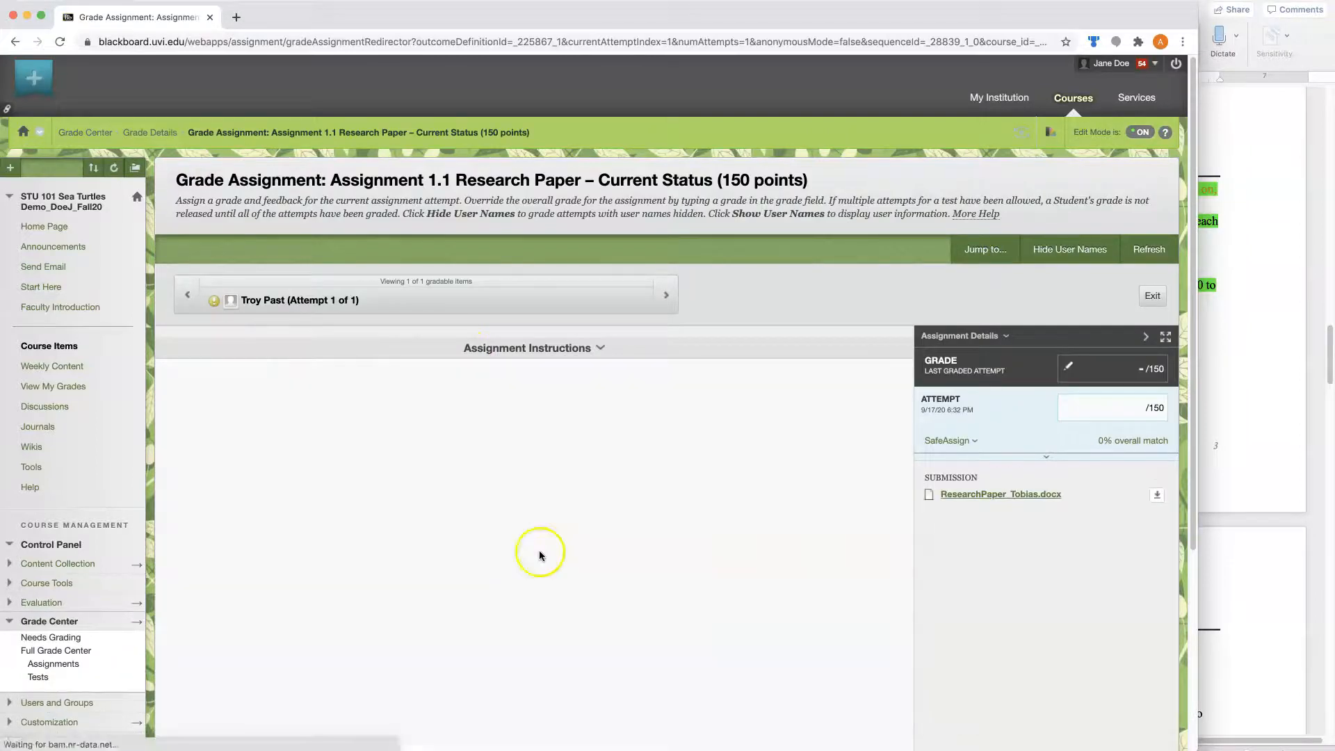
- Circle the paper's title and the Habitat heading with freehand drawing annotations in the submitted document
scroll(561, 504, down, 3)
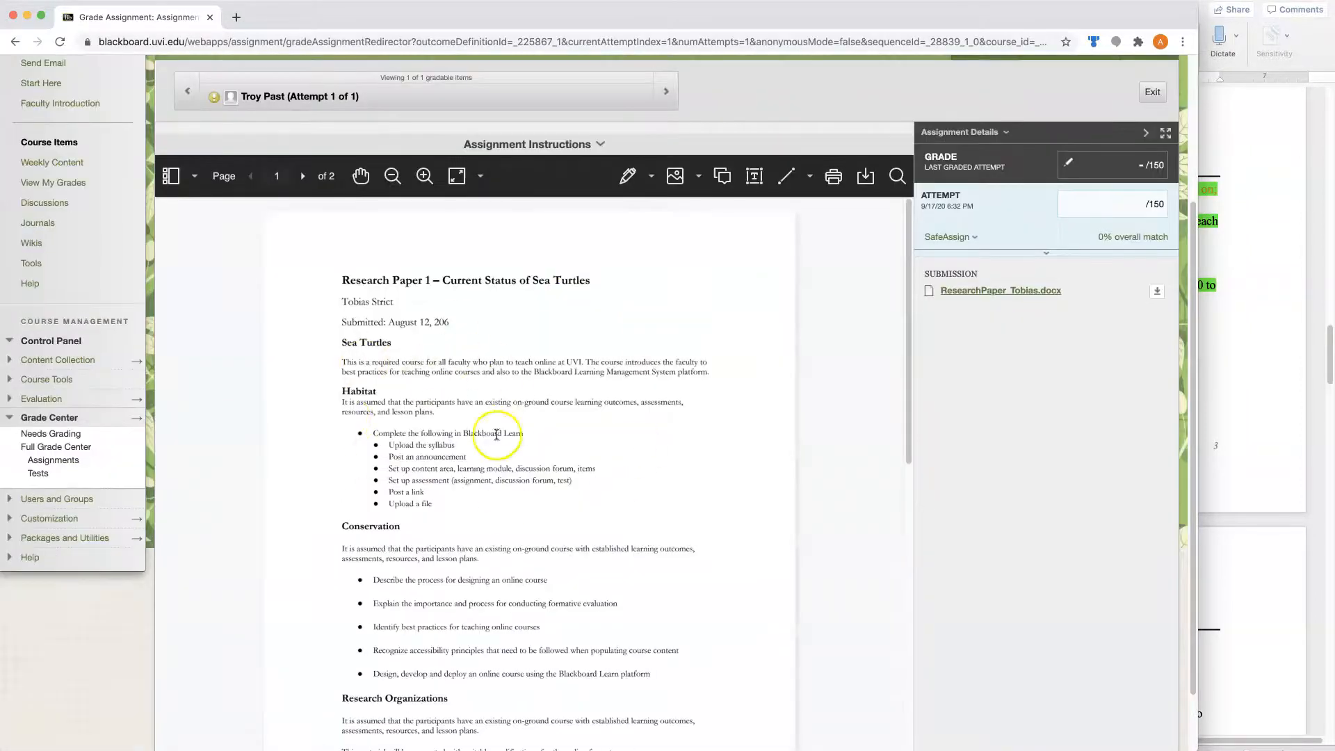
click(627, 179)
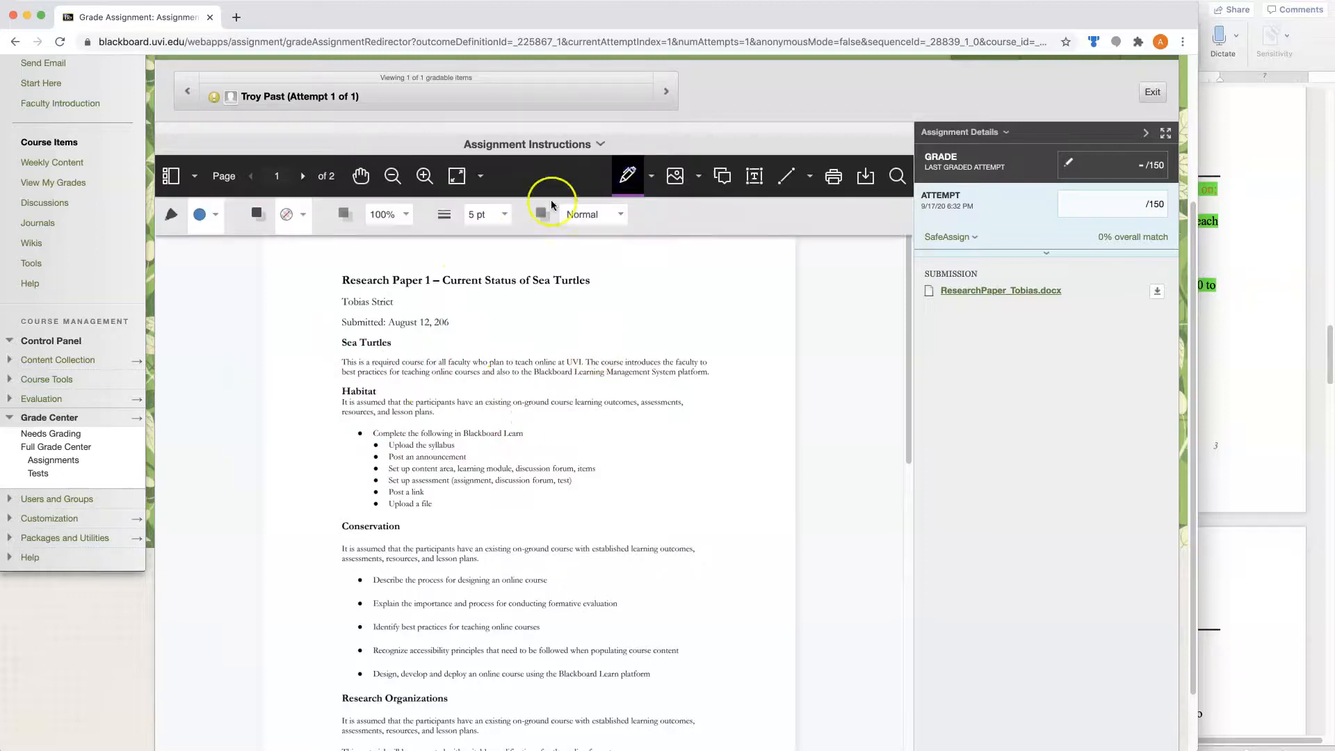
mouse_move(369, 293)
mouse_down()
mouse_move(530, 295)
mouse_move(623, 270)
mouse_move(328, 262)
mouse_move(336, 297)
mouse_up()
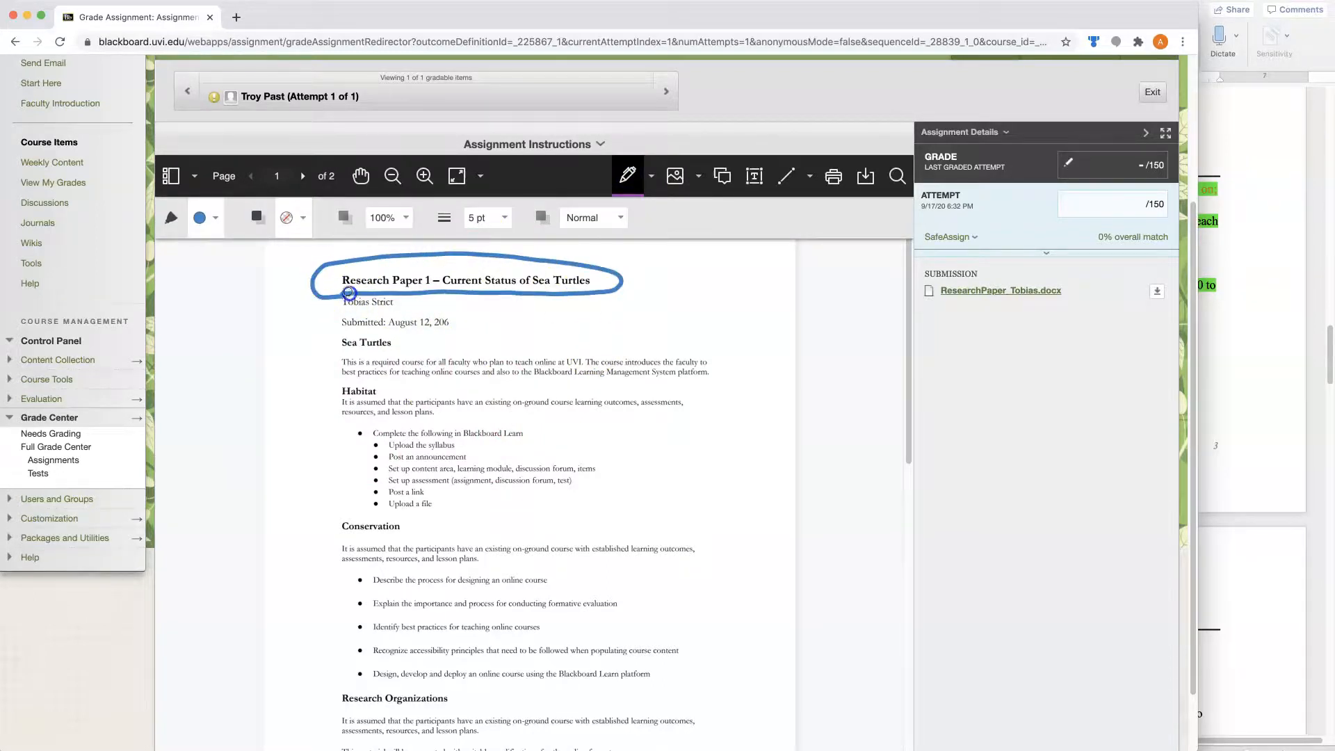
drag(379, 379, 390, 388)
- Add the text annotation "here is my comment." in the blank space beside the paper's submission date
click(754, 176)
click(527, 313)
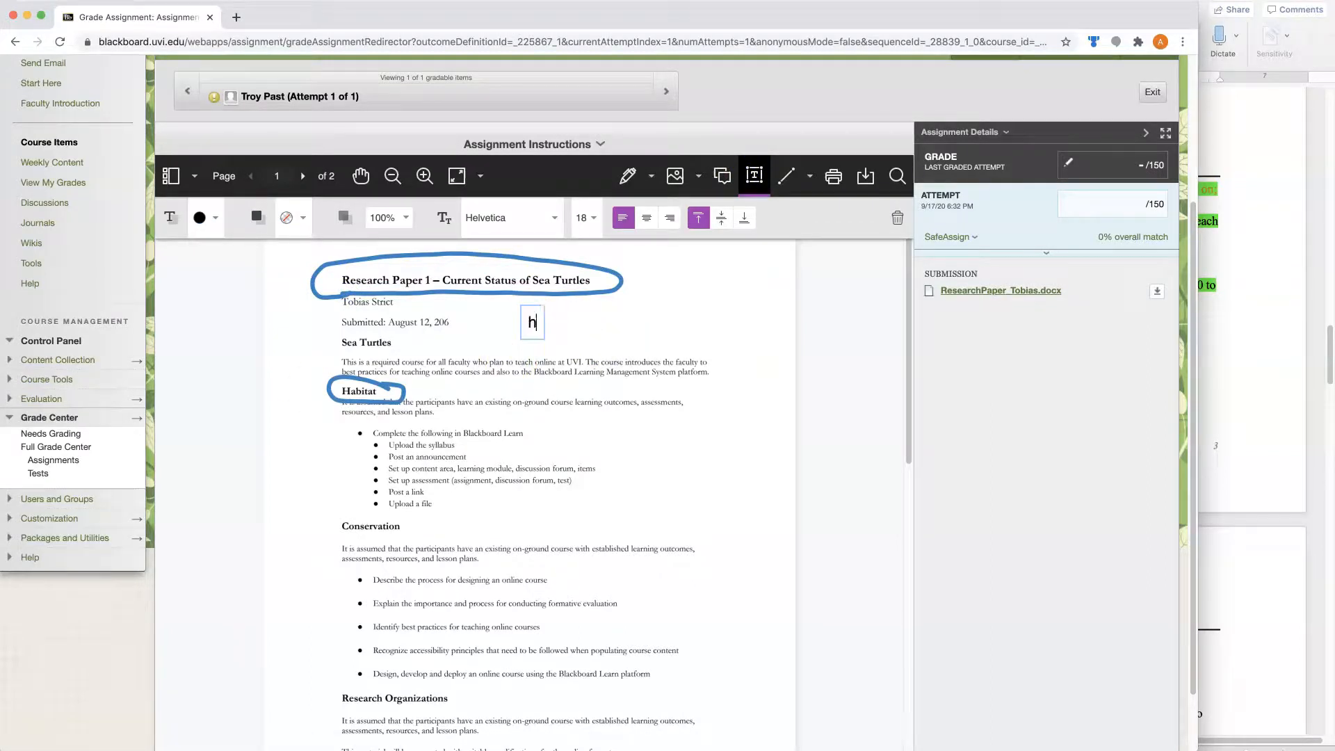
text(here is my comment.)
- Draw an ellipse annotation around the Conservation heading in the submitted paper
click(786, 176)
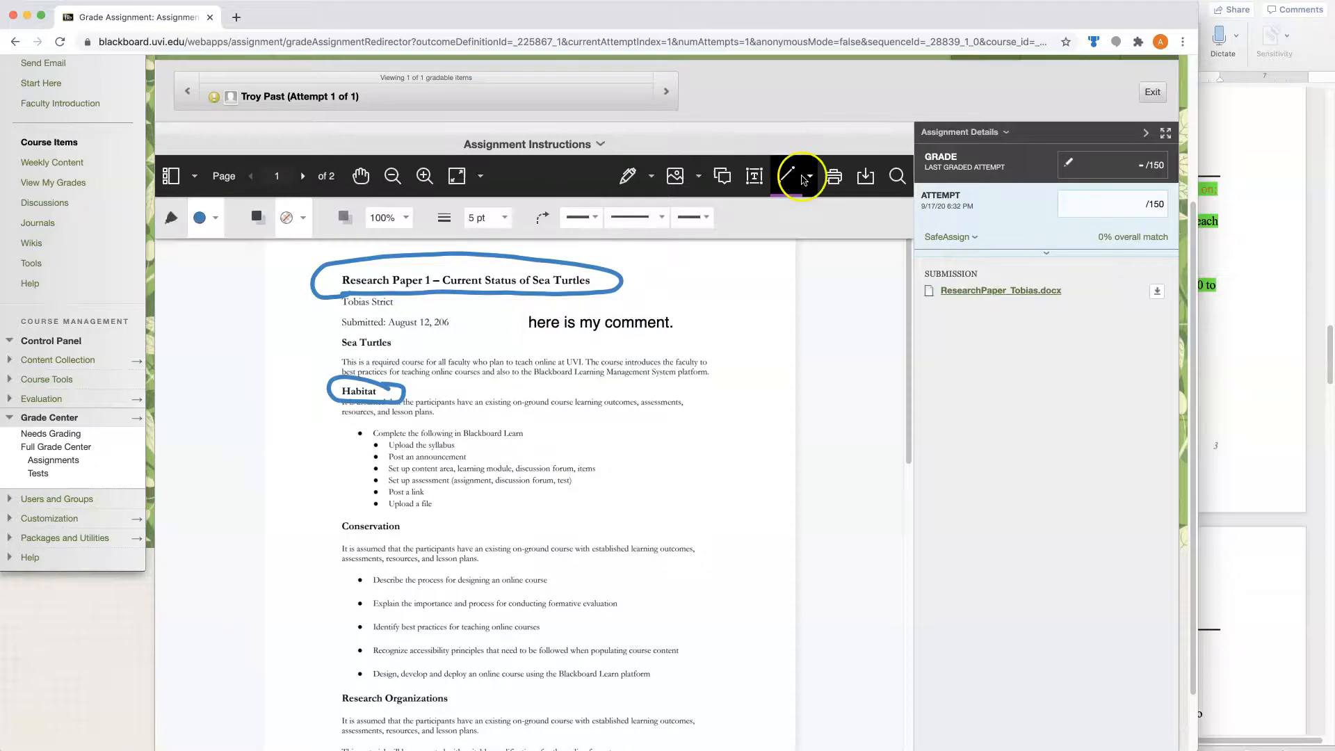
click(809, 175)
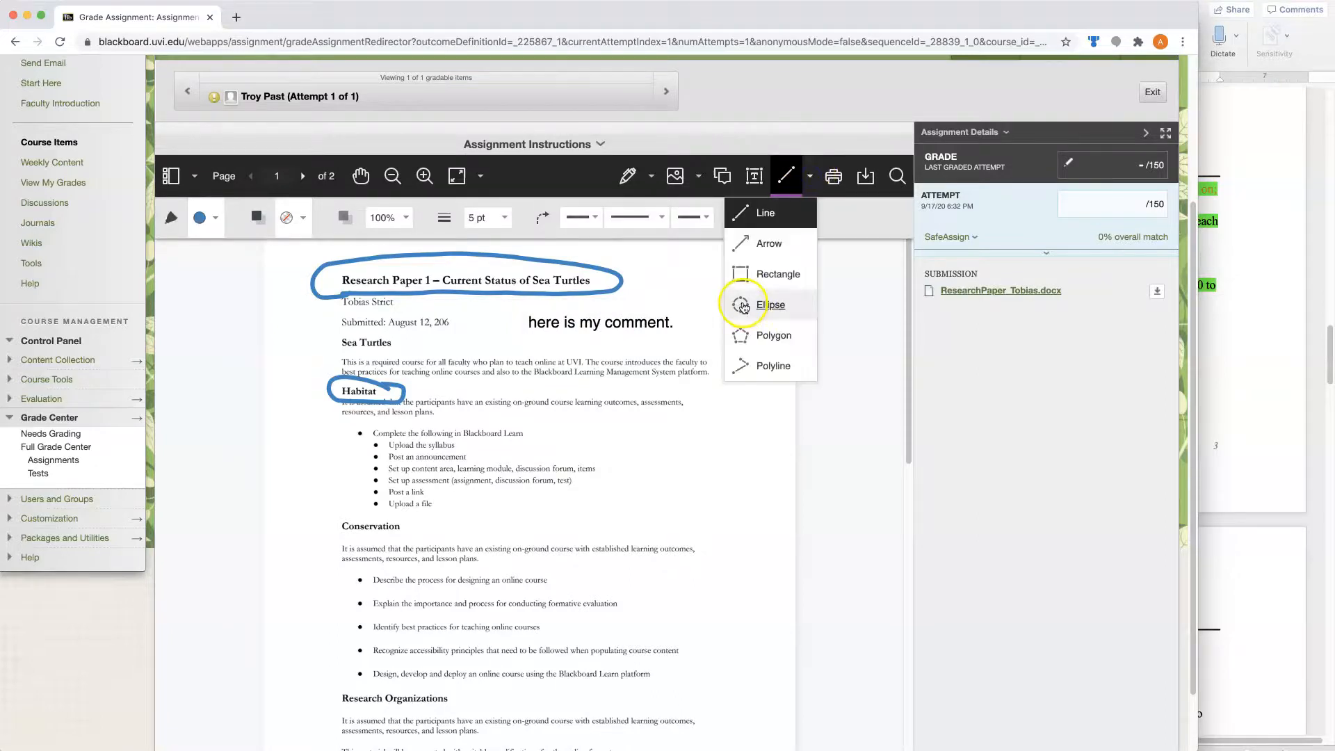
click(742, 308)
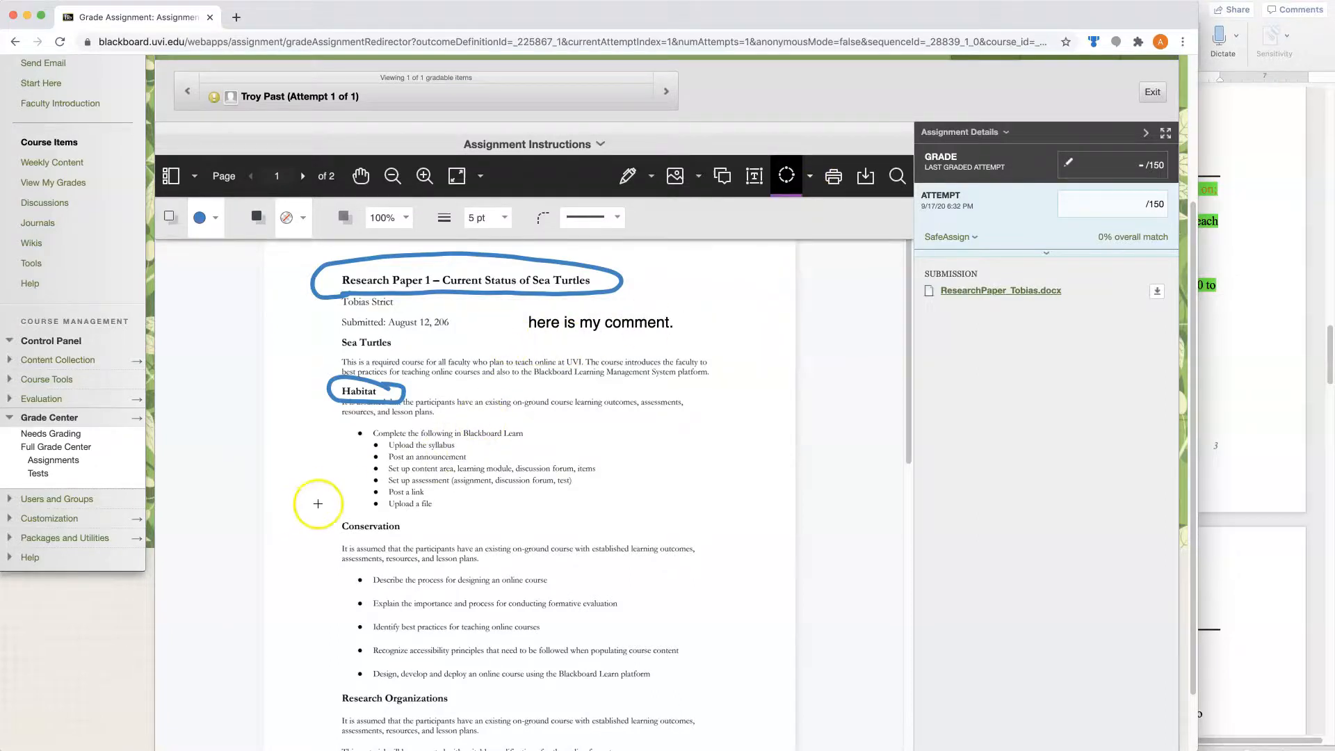
drag(313, 495, 452, 575)
- Open the assignment rubric and rate Research C with 32.4 points, Analysis A, Organization C, Length D and Language, Grammar, APA Format C
click(1105, 204)
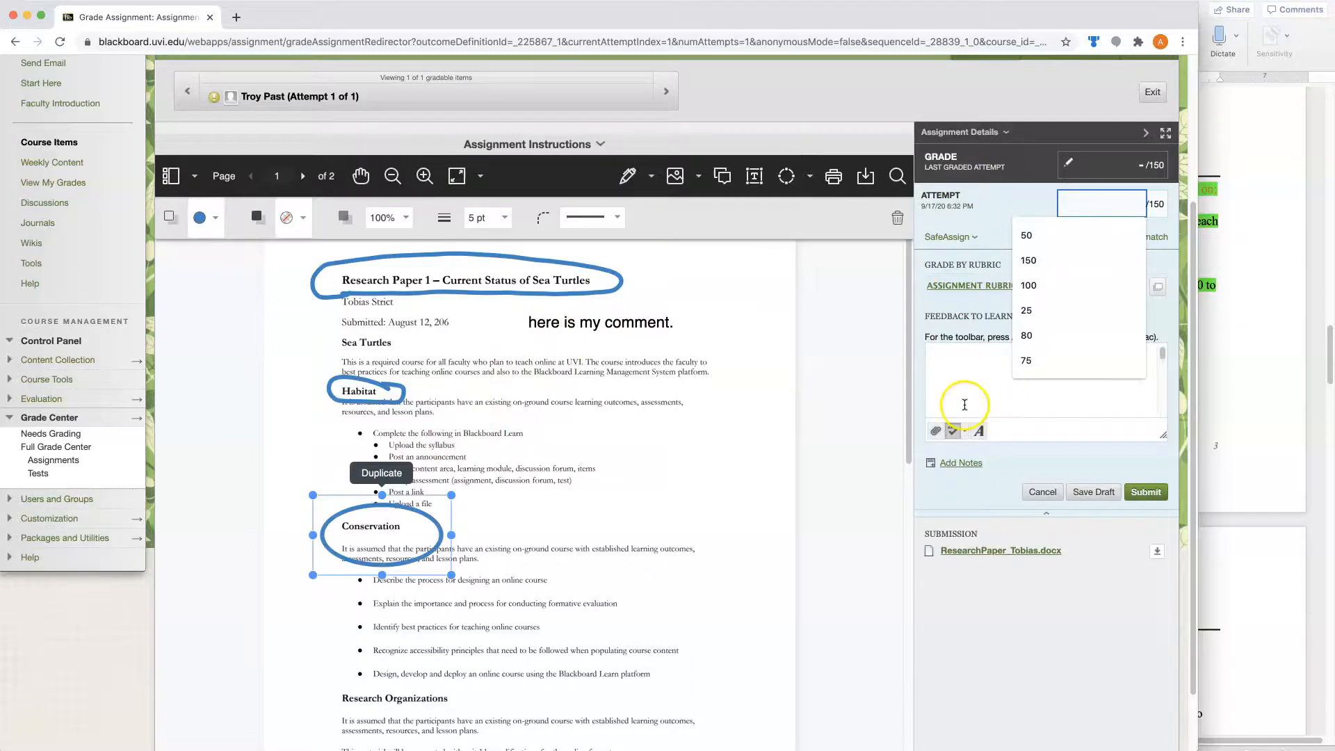
click(951, 291)
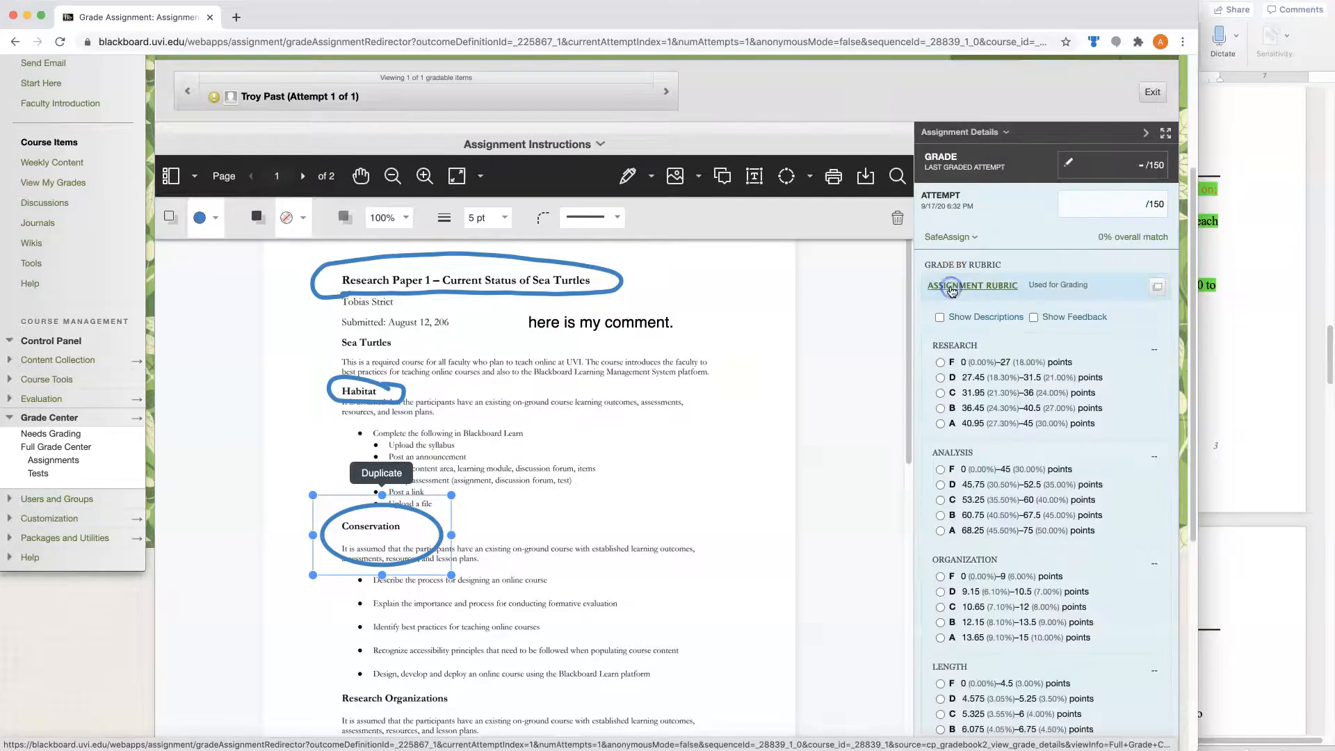
scroll(956, 290, down, 2)
click(965, 289)
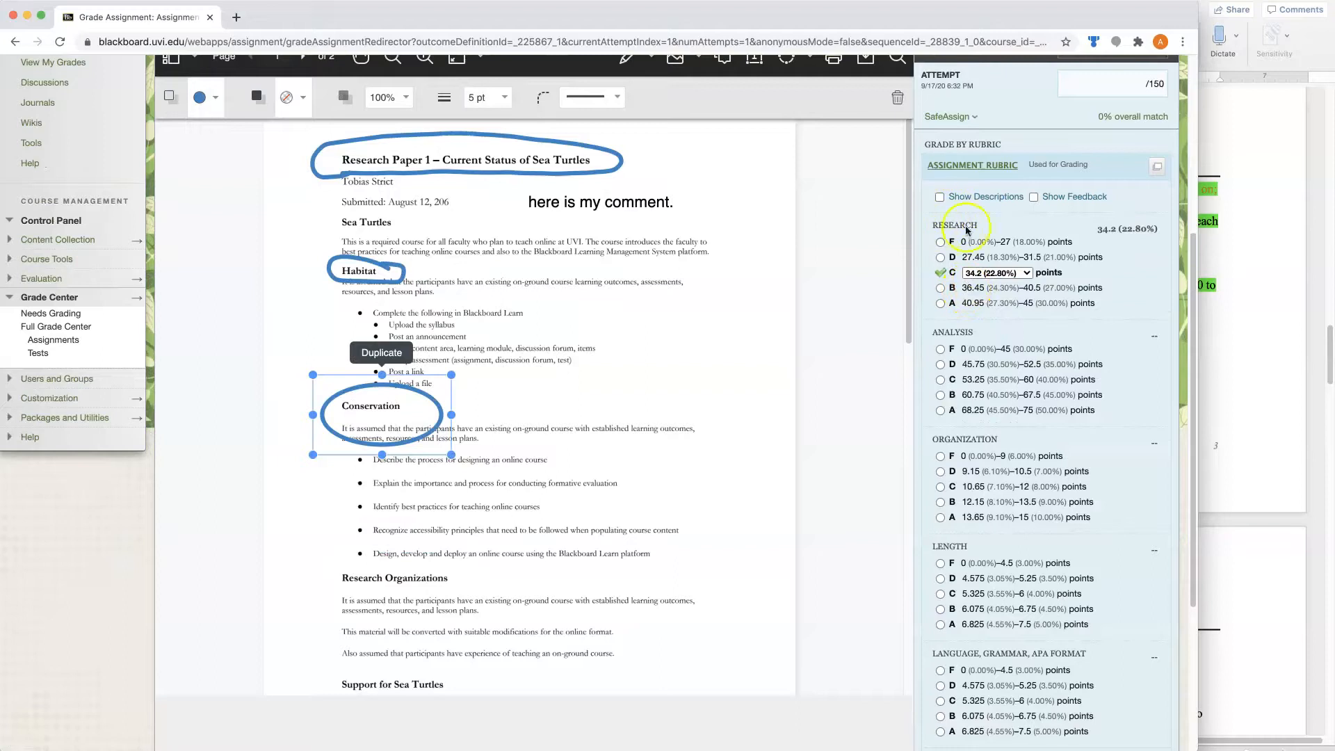
click(1012, 274)
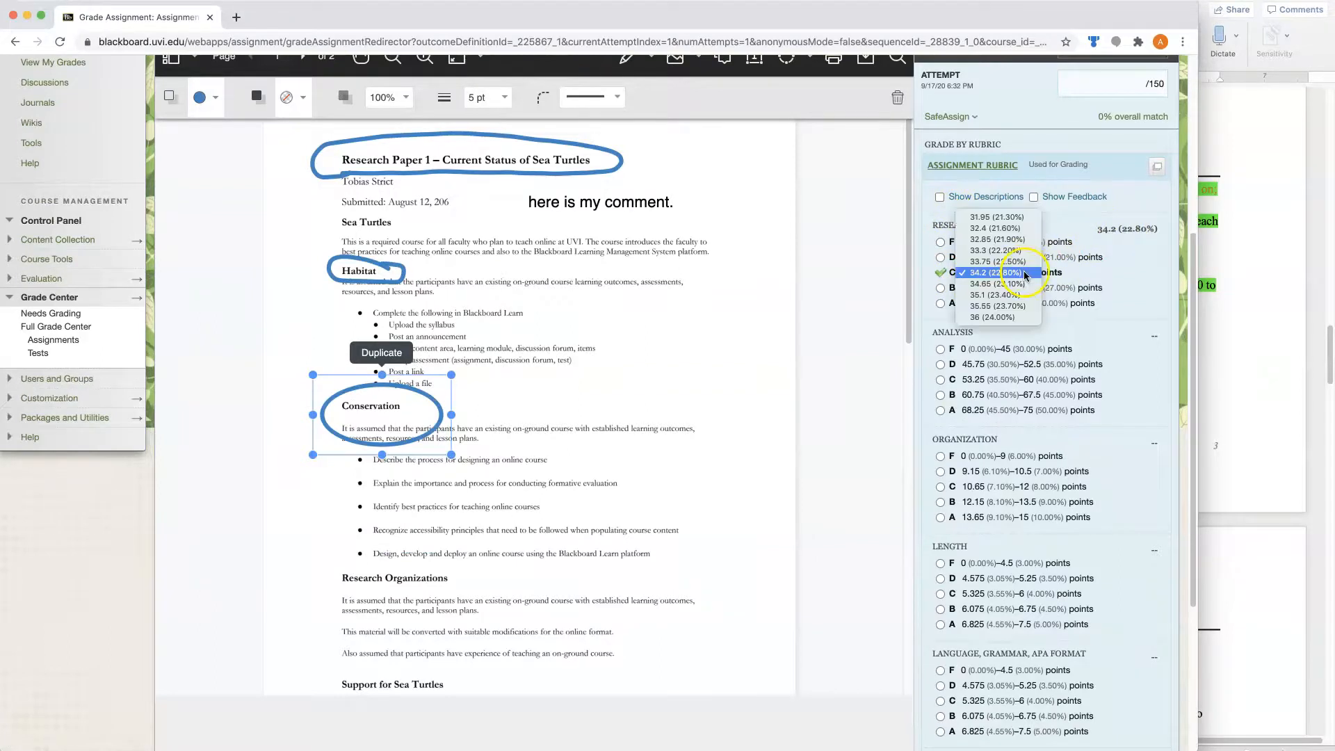
click(1000, 229)
scroll(984, 247, down, 4)
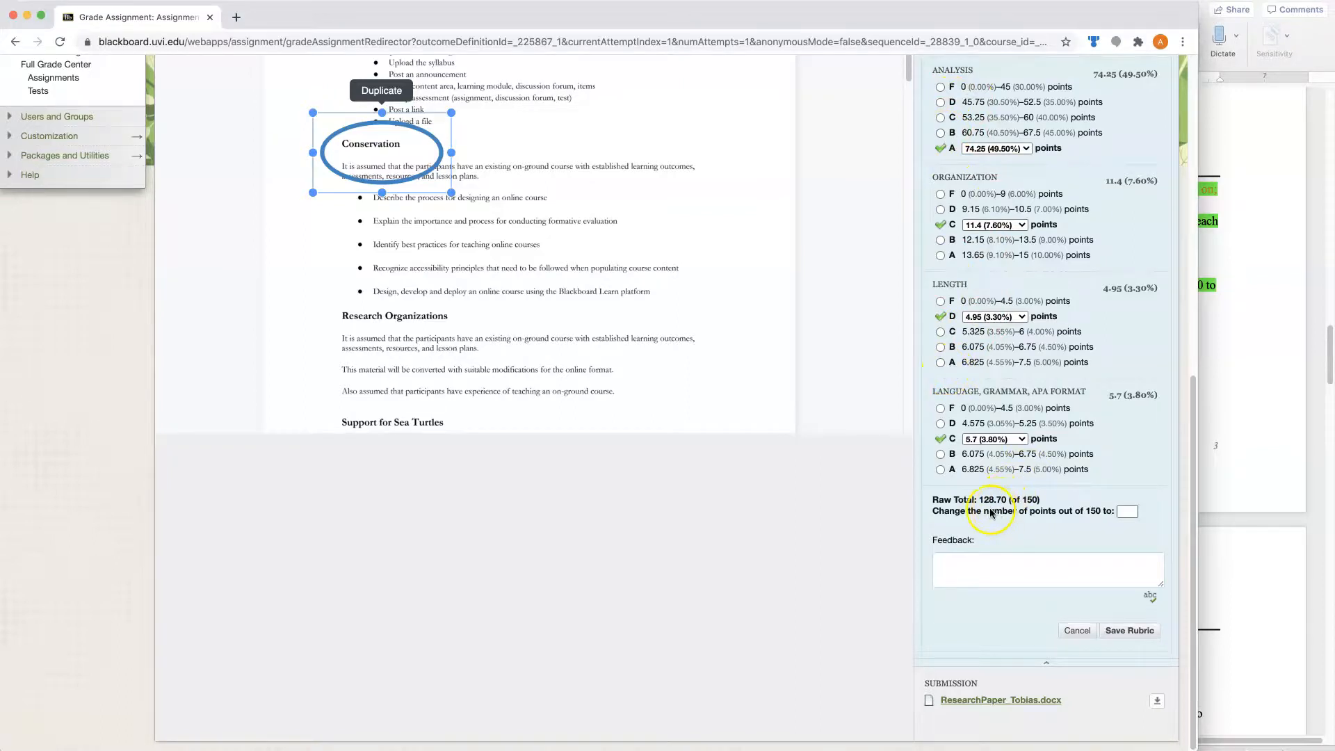
- Set the Language, Grammar, APA Format criterion's level C score to 6 points (4.00%) in the rubric
drag(938, 501, 1052, 502)
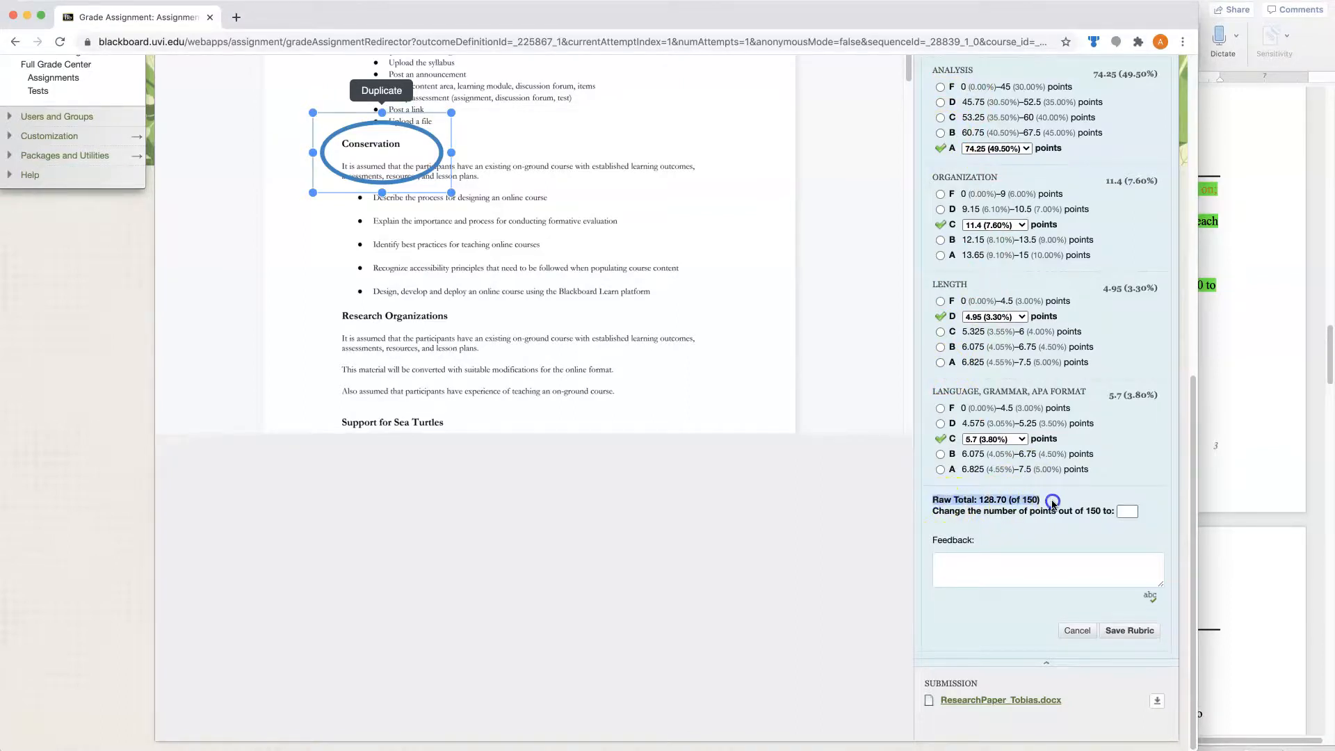
click(940, 438)
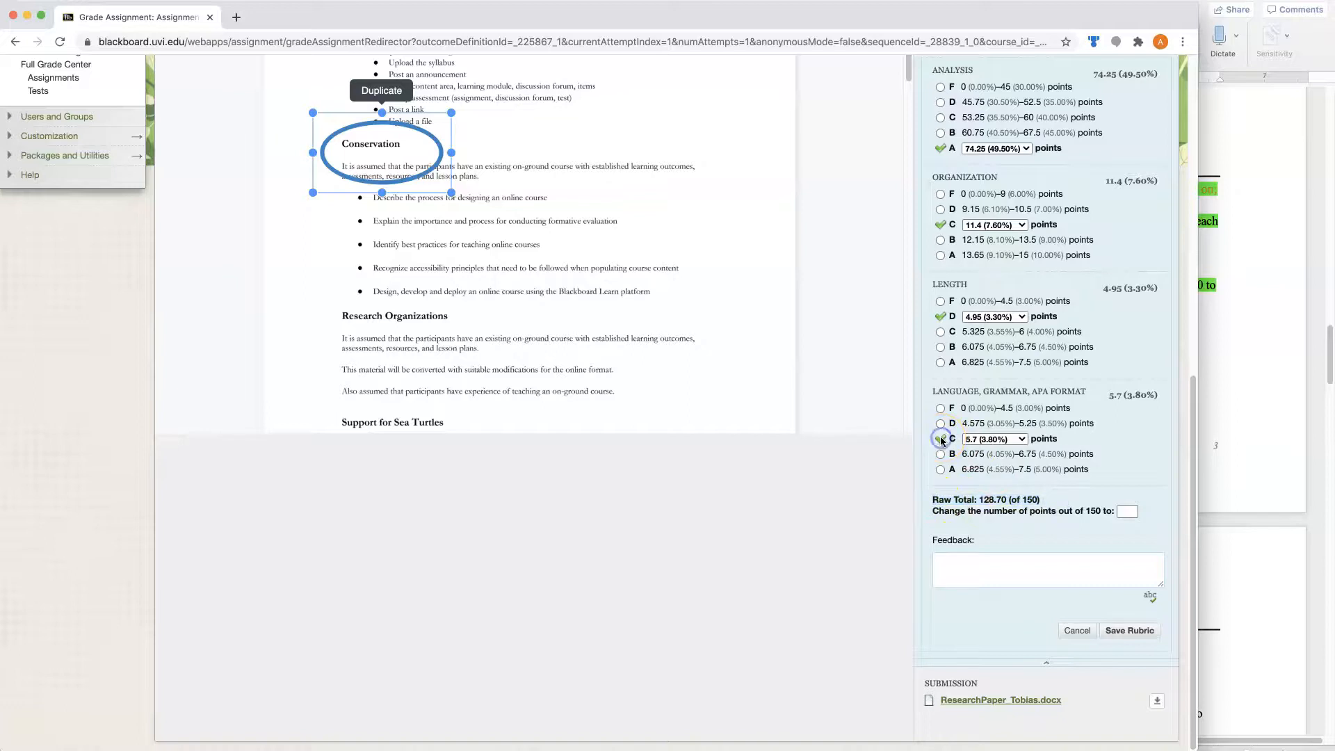
click(1002, 439)
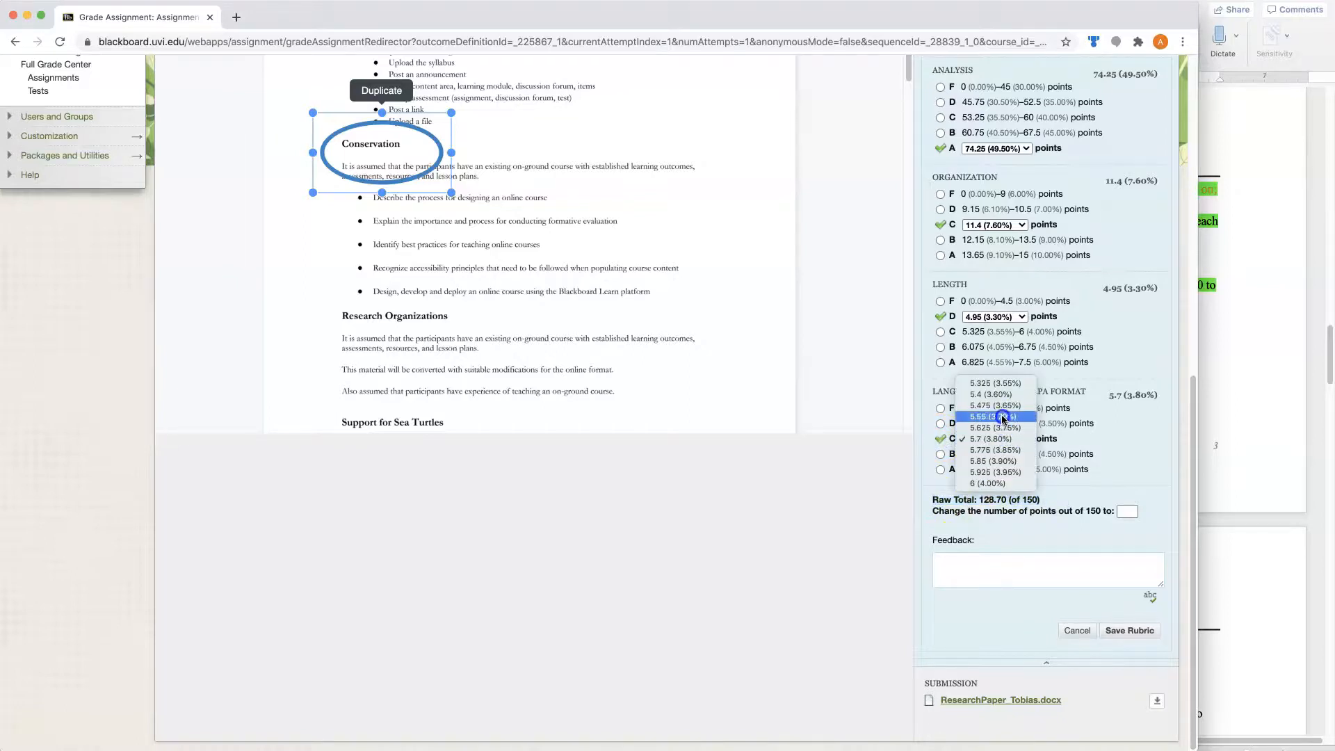
click(1001, 483)
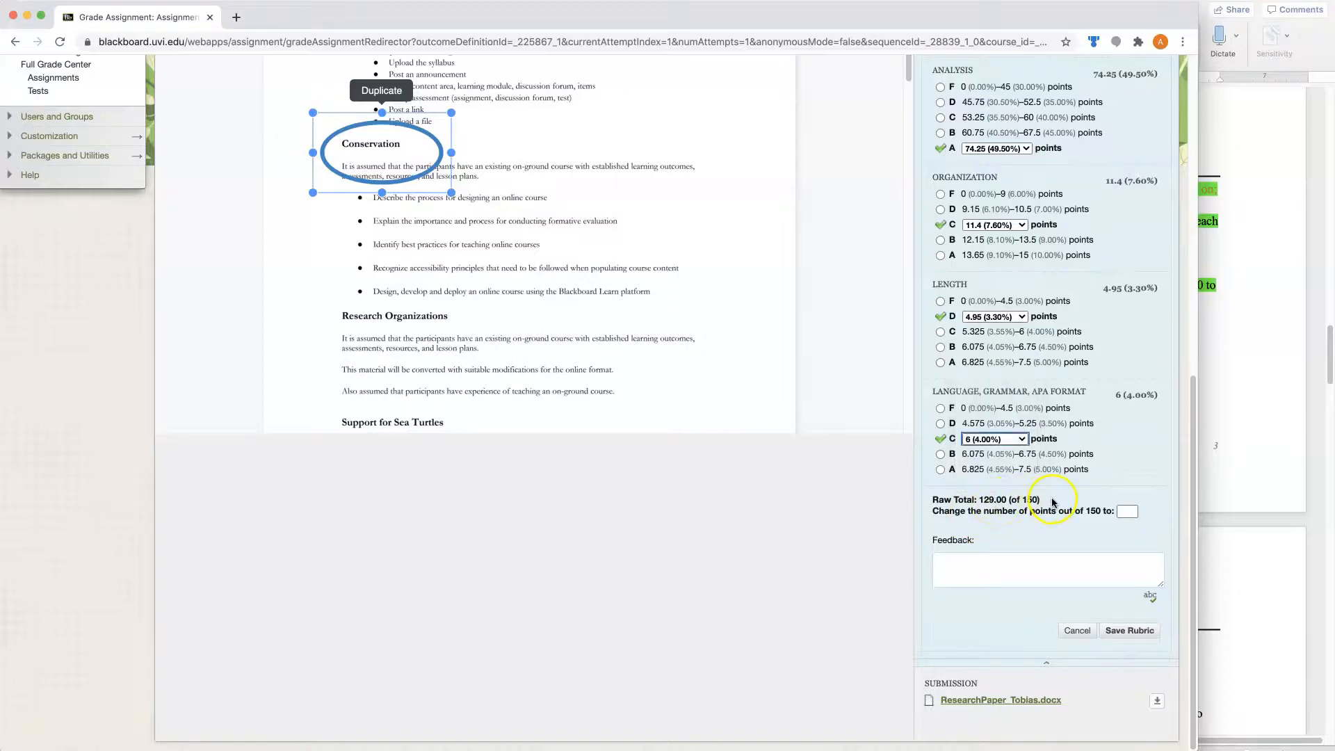
- Override the rubric's raw total with 130 points out of 150 and save the rubric evaluation
click(1122, 510)
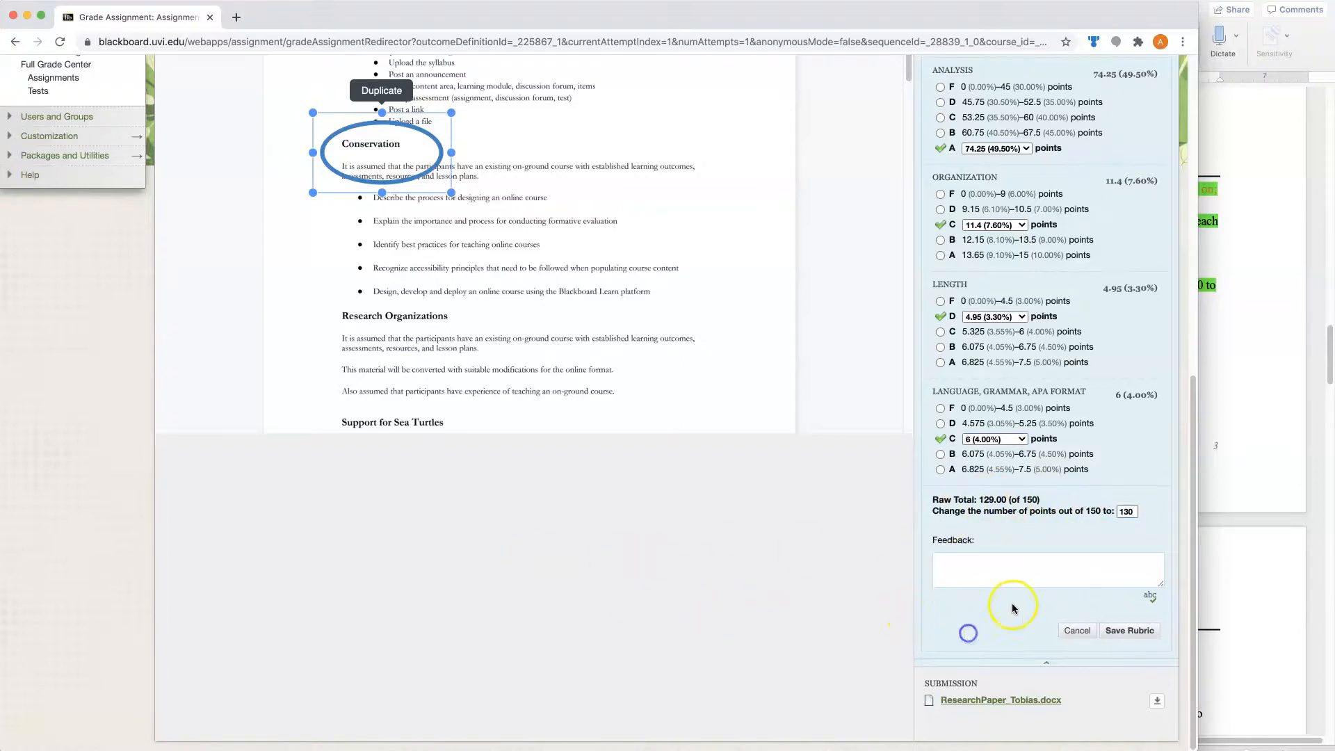
click(982, 570)
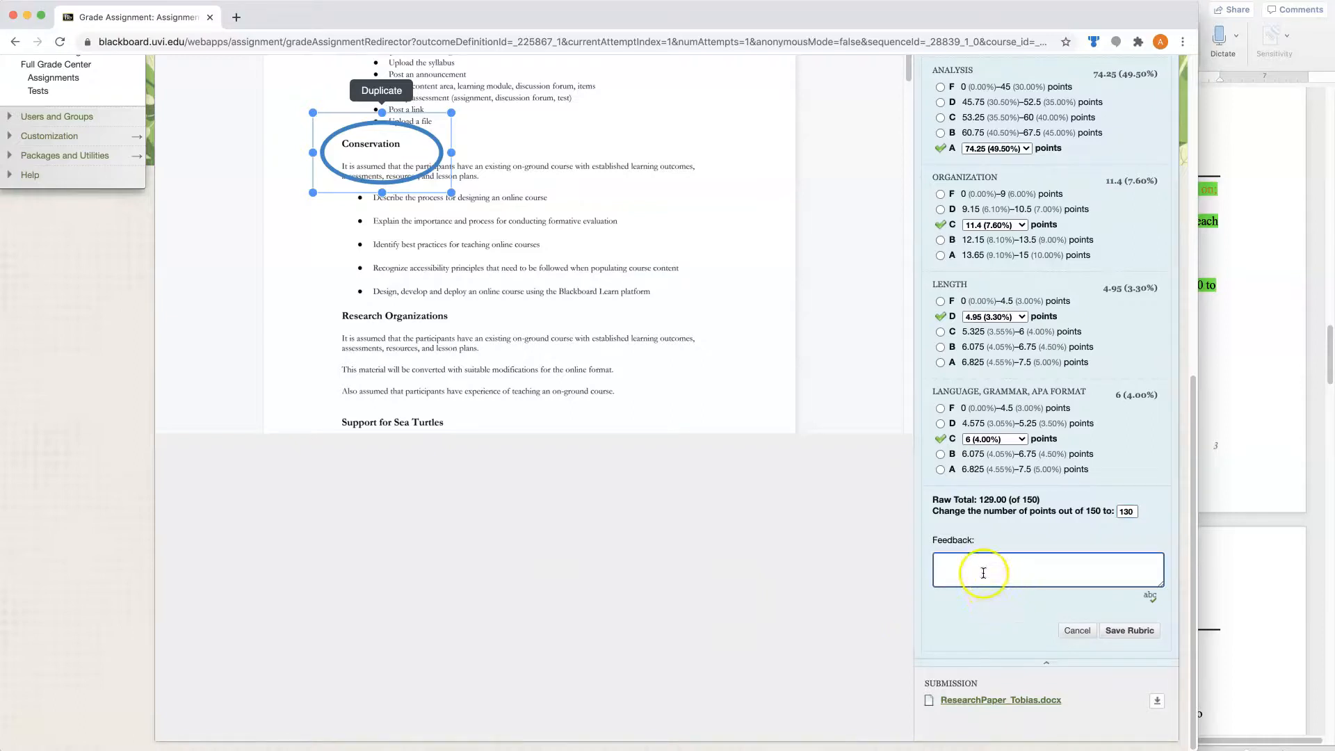
click(1121, 630)
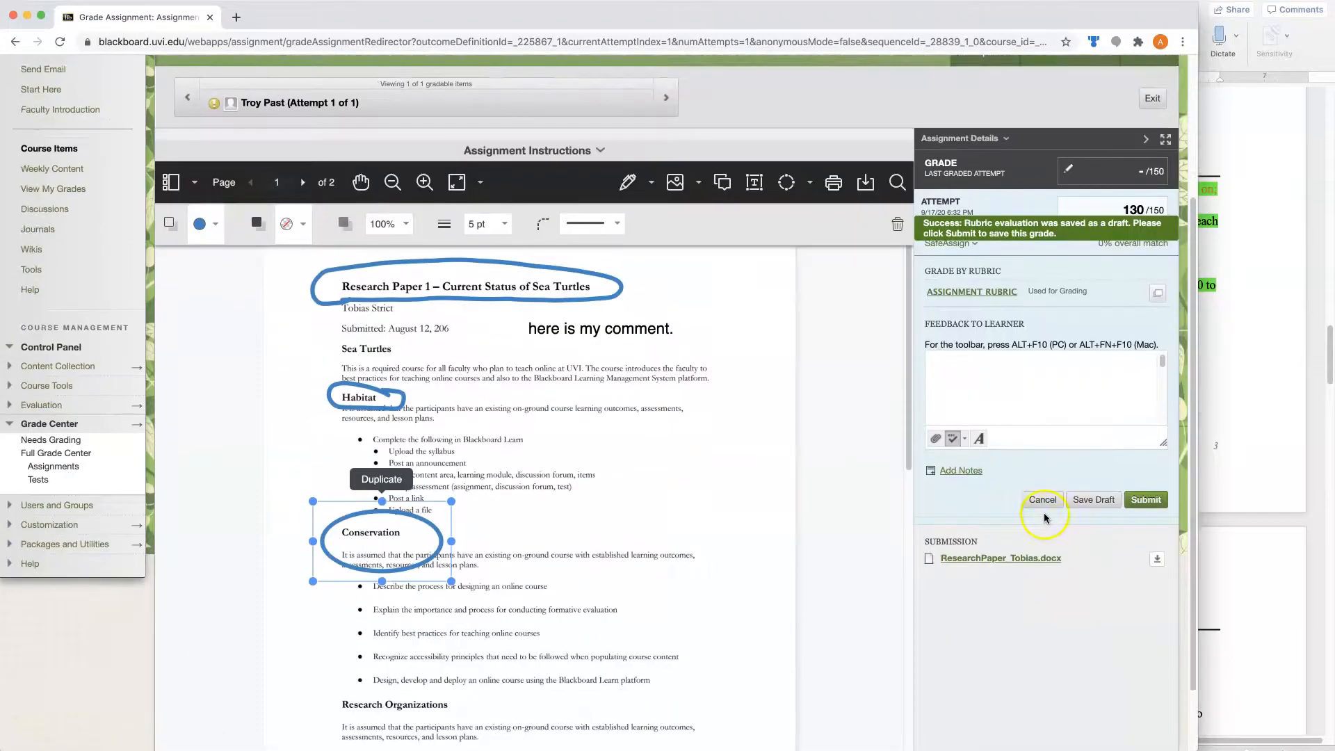
- Enter "feedback will be entered." as the feedback to the learner and submit it through the full text editor
click(1004, 497)
text(feedback will be entered.)
click(1004, 493)
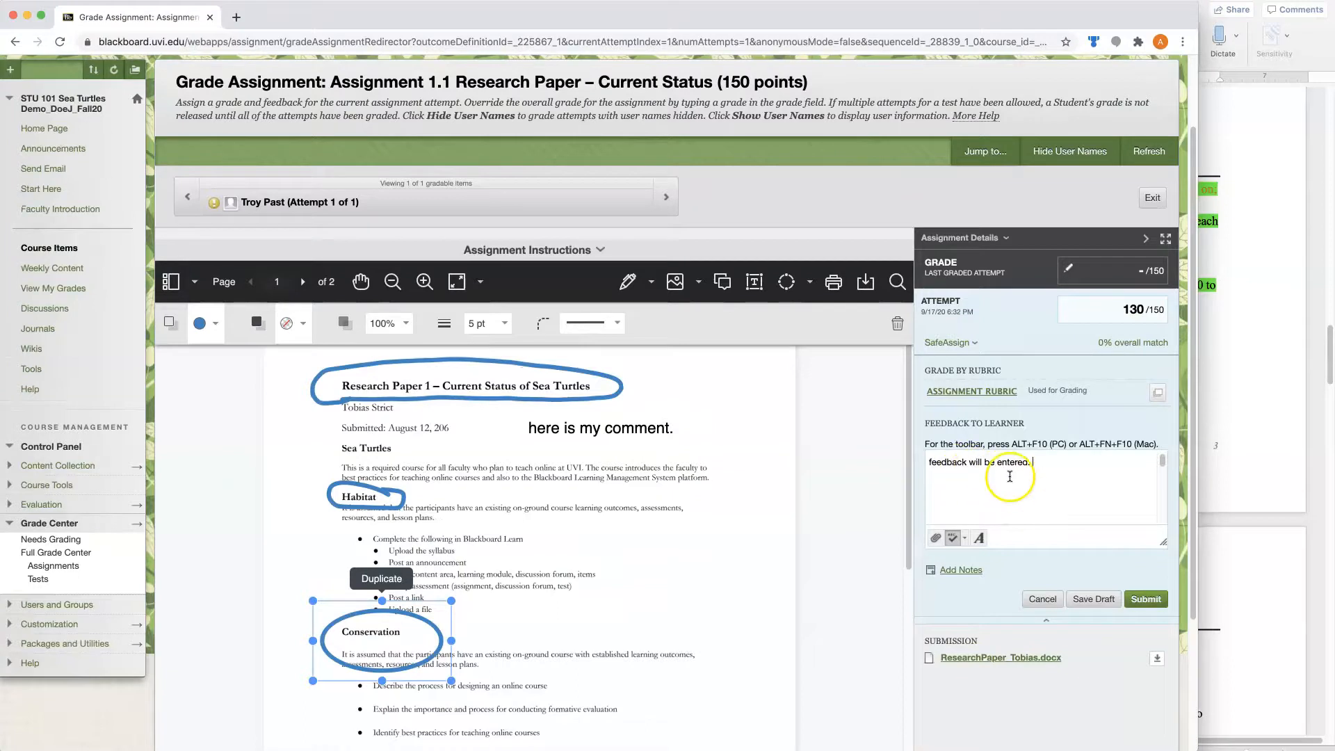
click(979, 539)
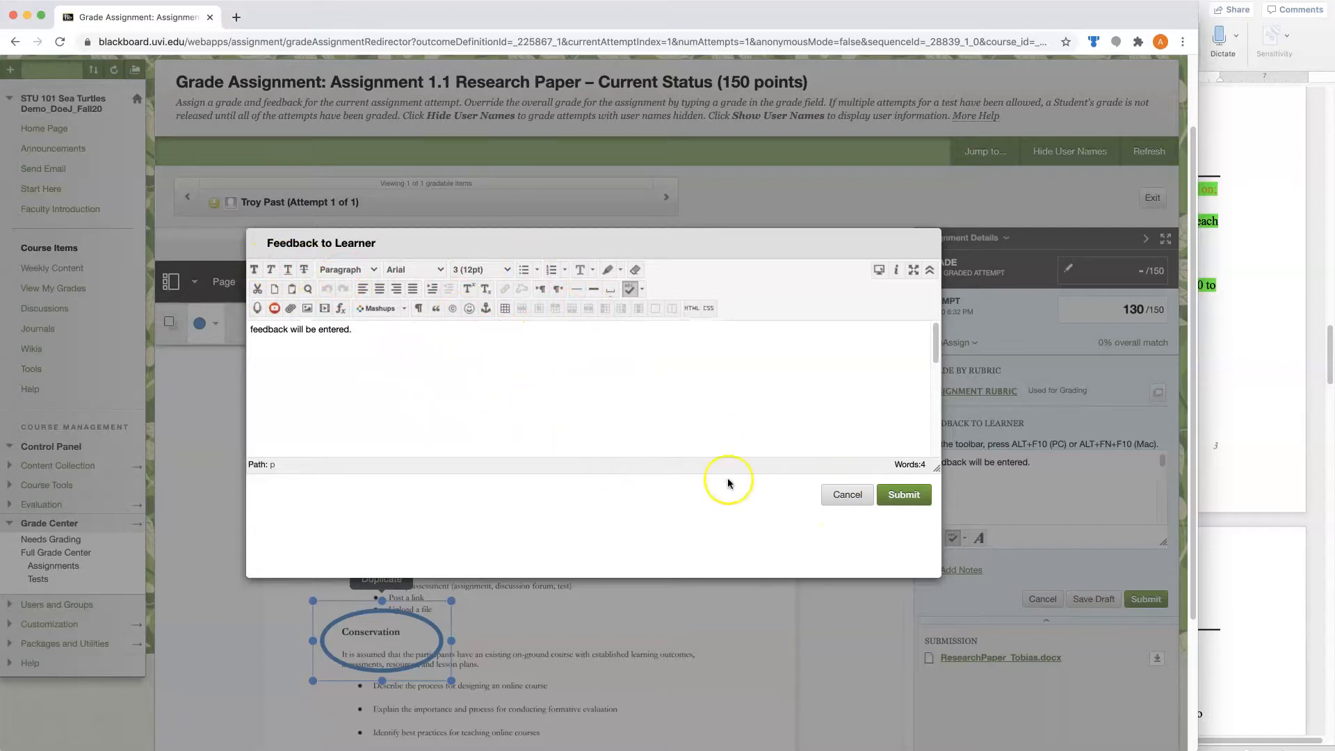
click(911, 497)
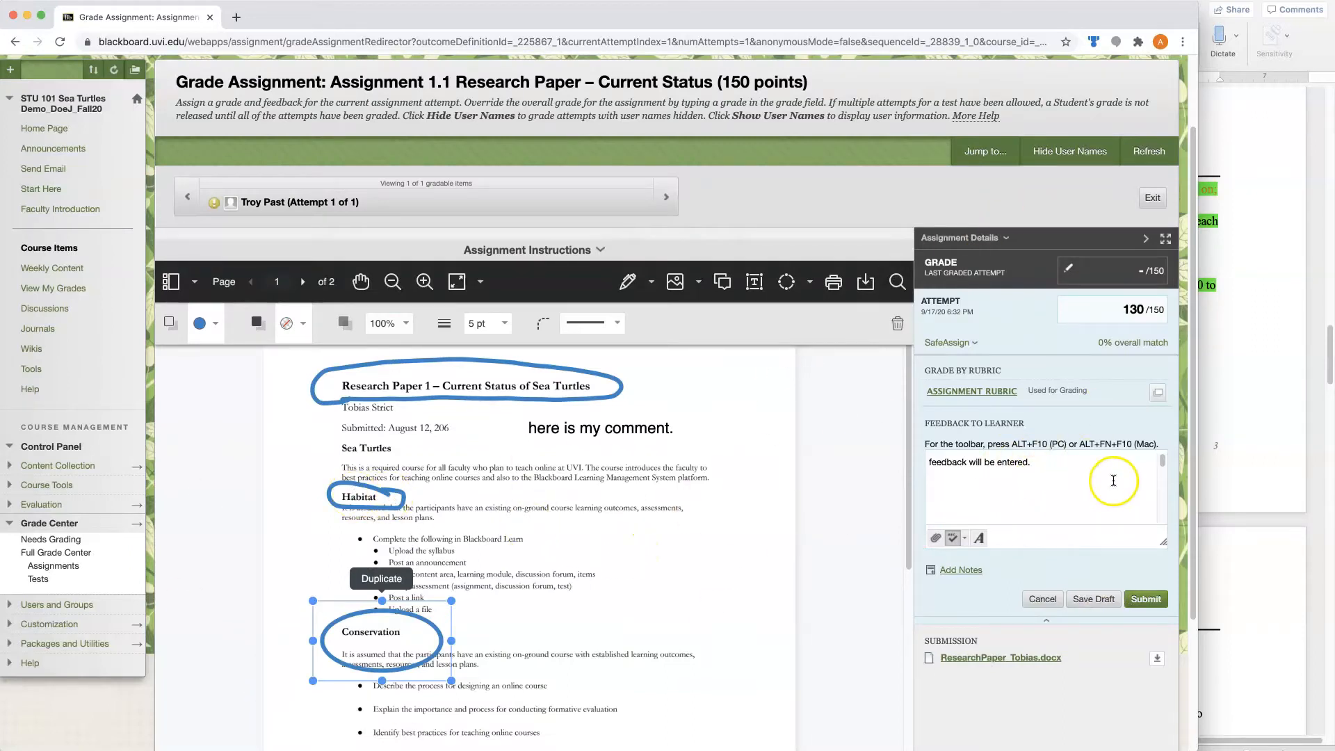
- Submit the graded attempt and return from the grade details to the Grade Center
click(1144, 602)
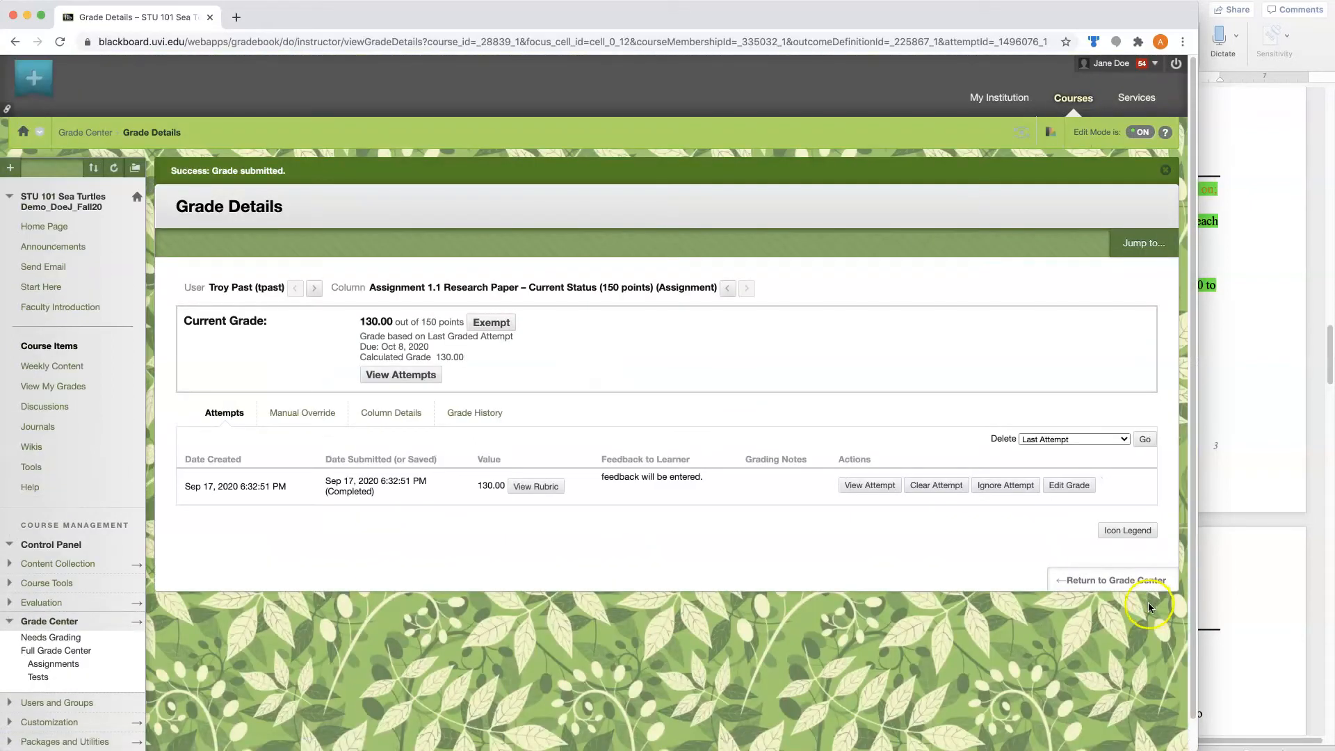
click(1118, 581)
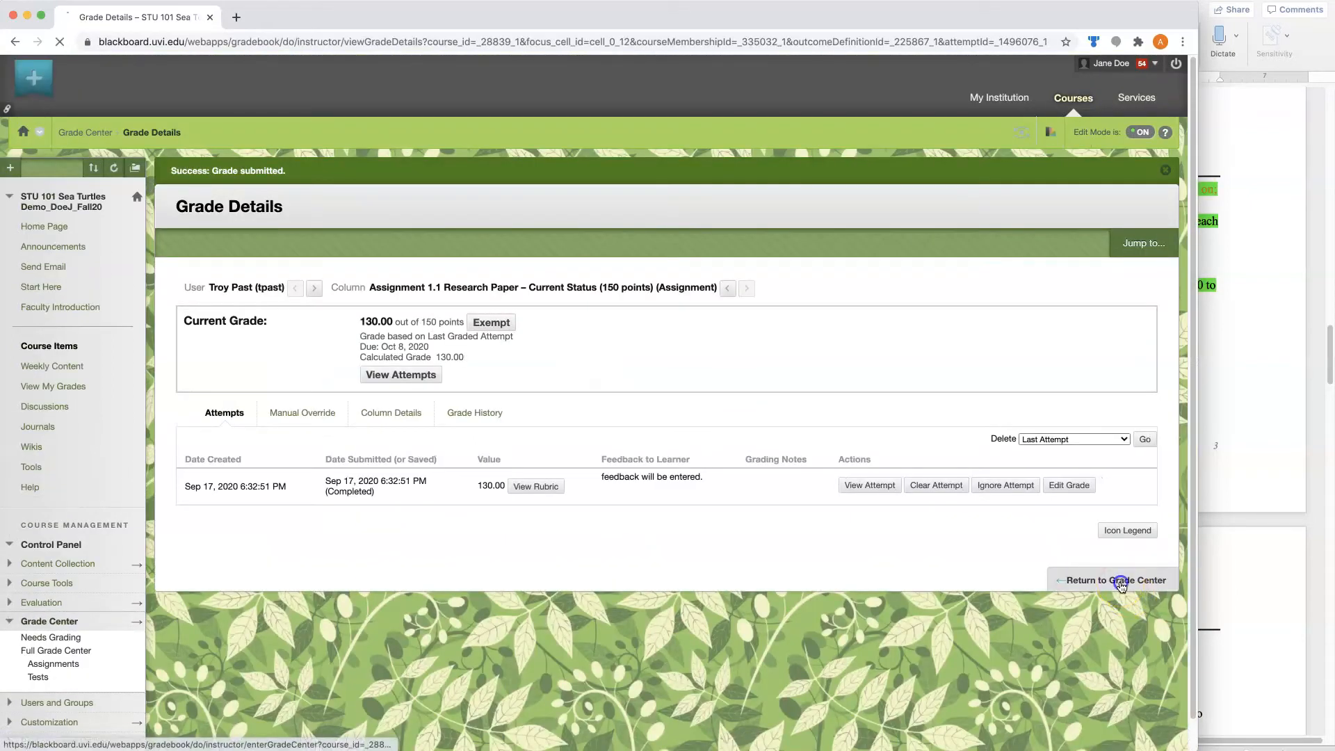